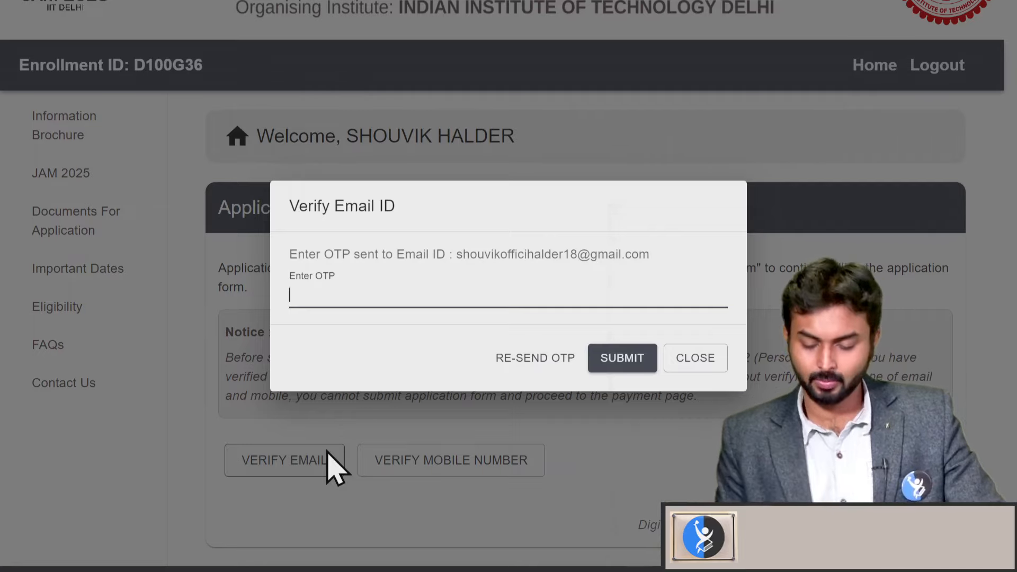
# Close the email OTP verification prompt without entering a code
pyautogui.click(708, 367)
# Request the mobile number OTP, then dismiss that prompt unverified
pyautogui.click(496, 467)
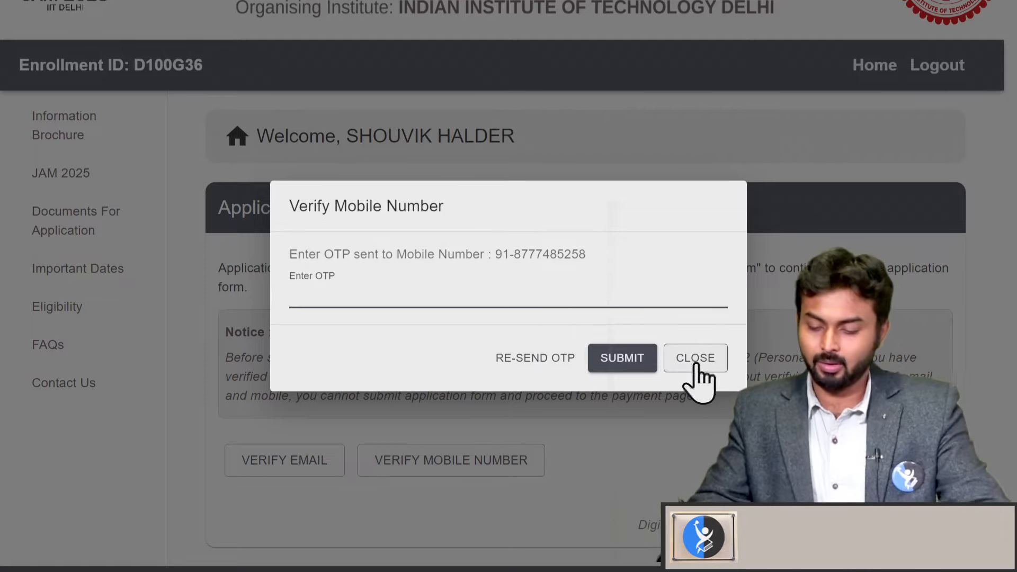
pyautogui.click(696, 360)
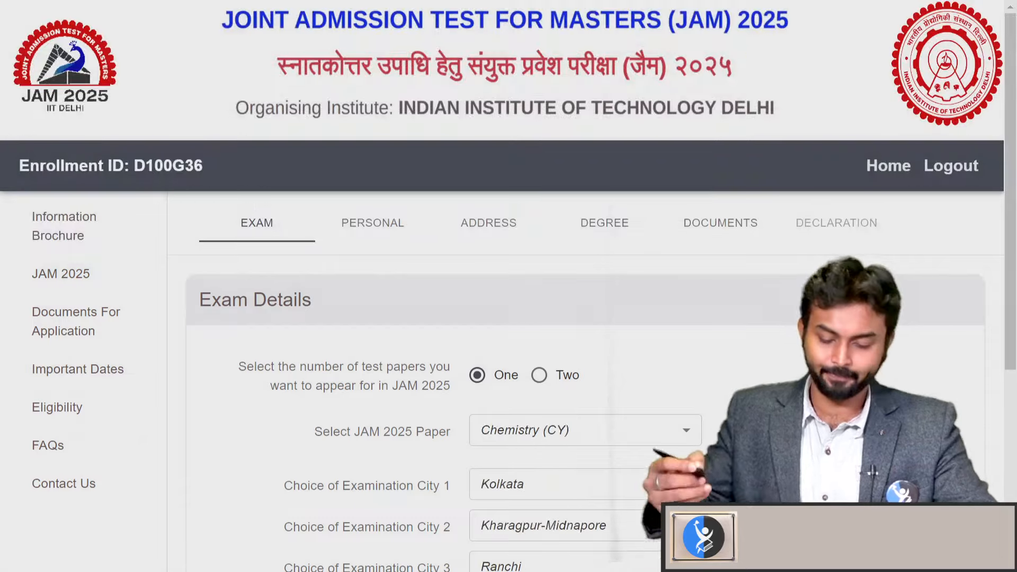
# Switch the number of test papers to Two, then back to One Chemistry (CY) paper
pyautogui.scroll(-2, 660, 352)
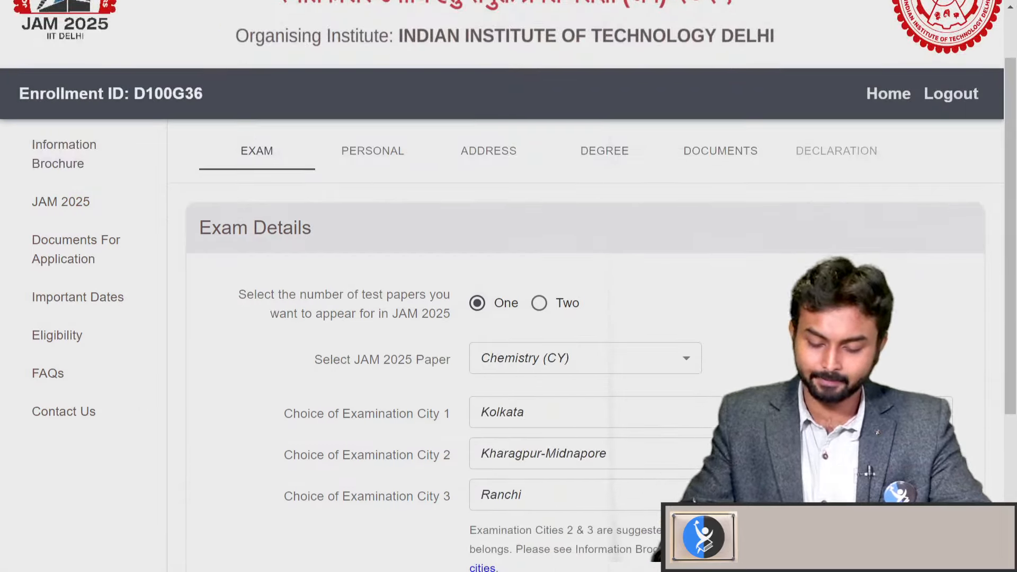
pyautogui.scroll(1, 660, 352)
pyautogui.scroll(-3, 653, 202)
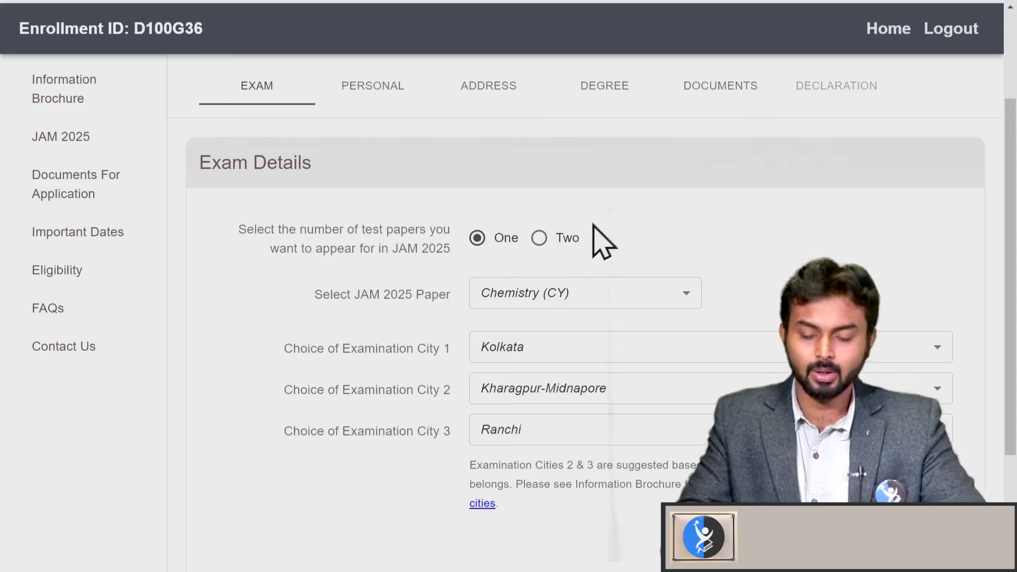
pyautogui.click(555, 238)
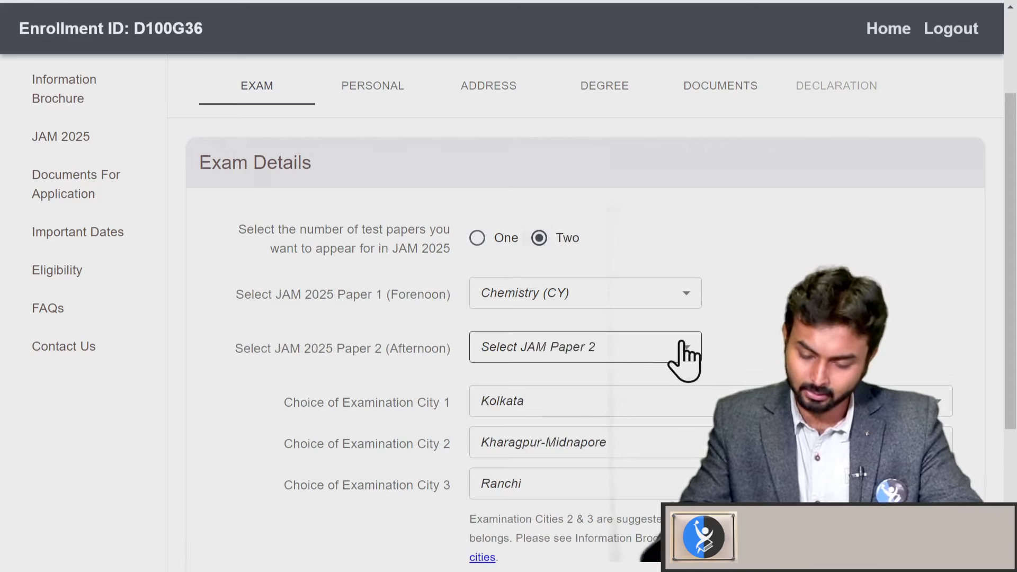
pyautogui.click(477, 240)
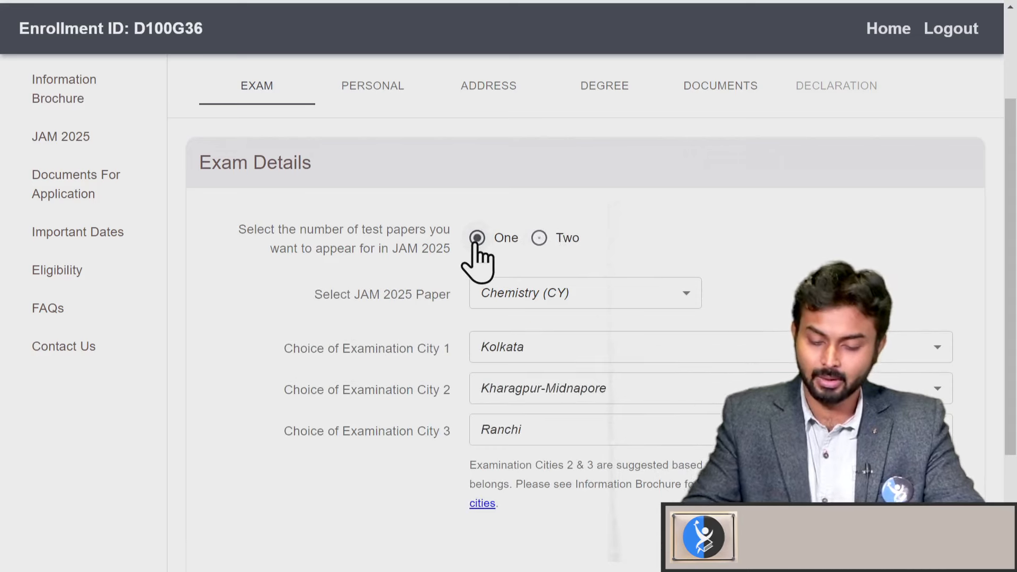
pyautogui.scroll(-1, 727, 256)
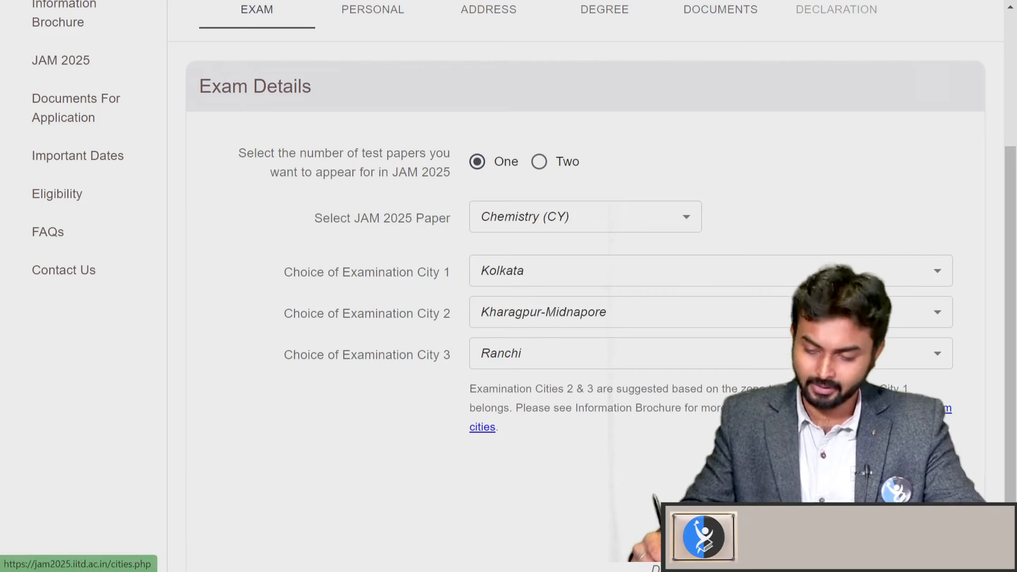
# Browse the zone-wise Examination Cities list, then return to the JAM application form tab
pyautogui.click(927, 408)
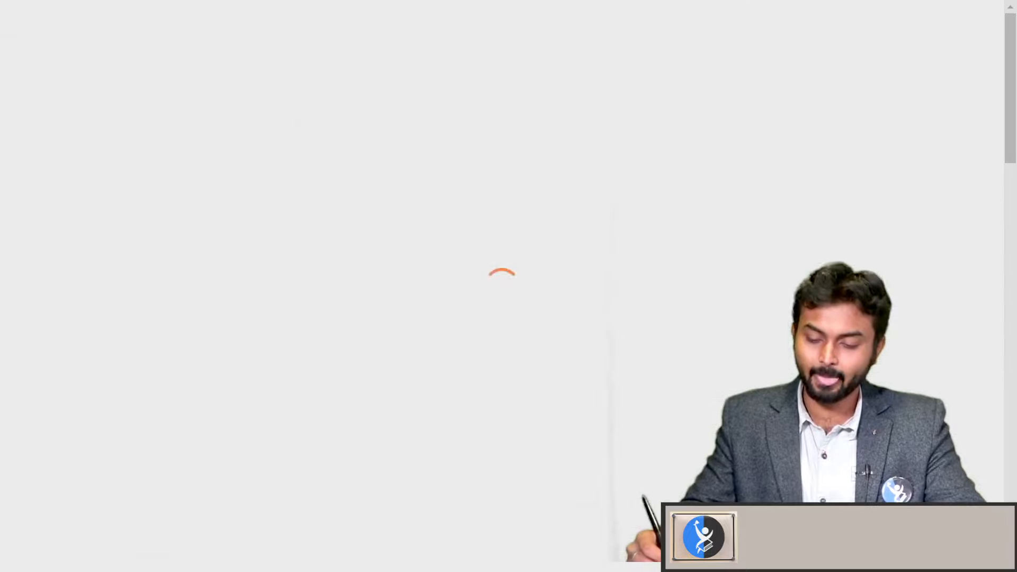
pyautogui.scroll(-4, 613, 390)
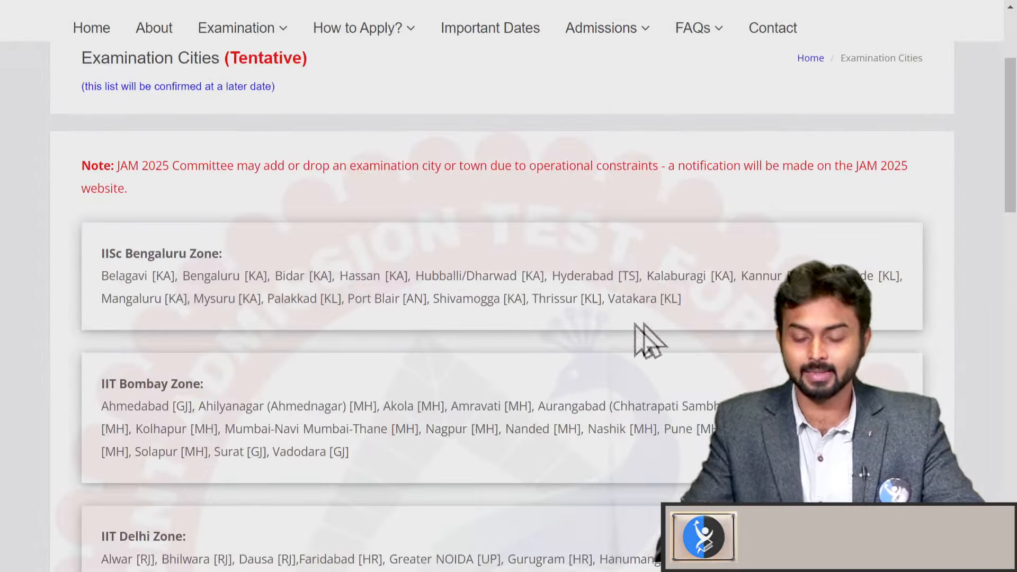
pyautogui.scroll(-1, 625, 392)
pyautogui.scroll(-9, 652, 311)
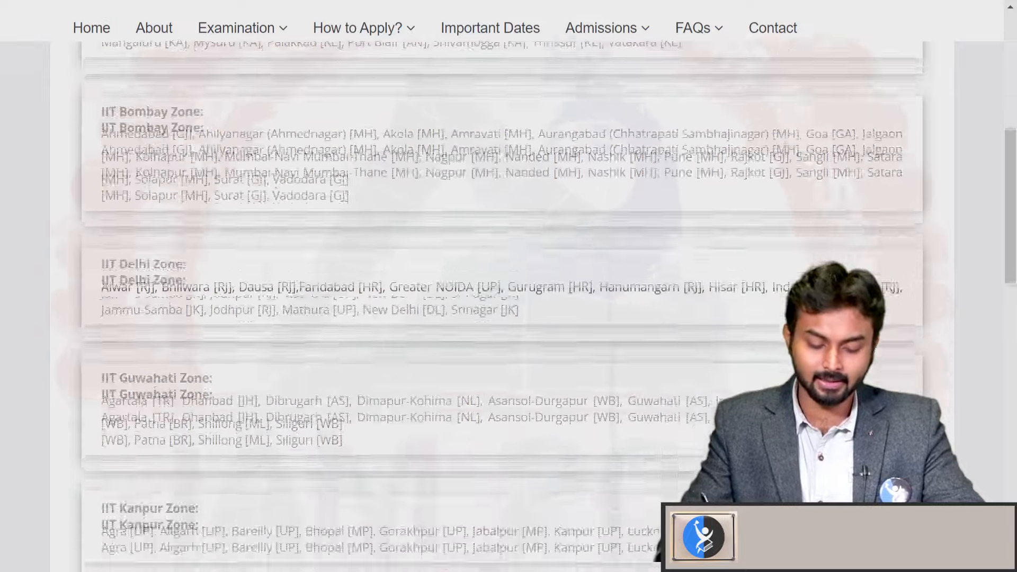
pyautogui.scroll(-9, 646, 223)
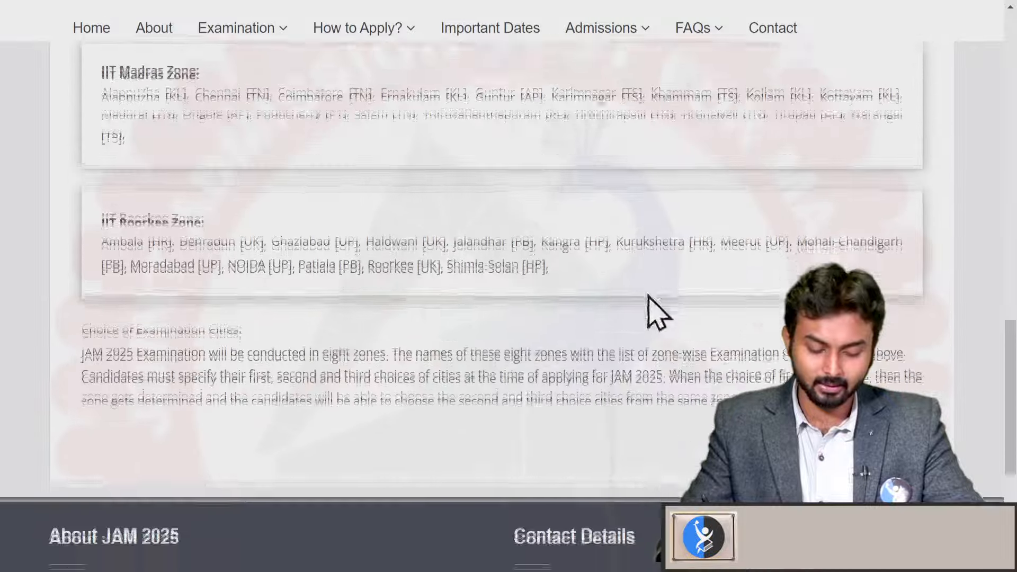
pyautogui.scroll(3, 634, 278)
pyautogui.scroll(4, 508, 345)
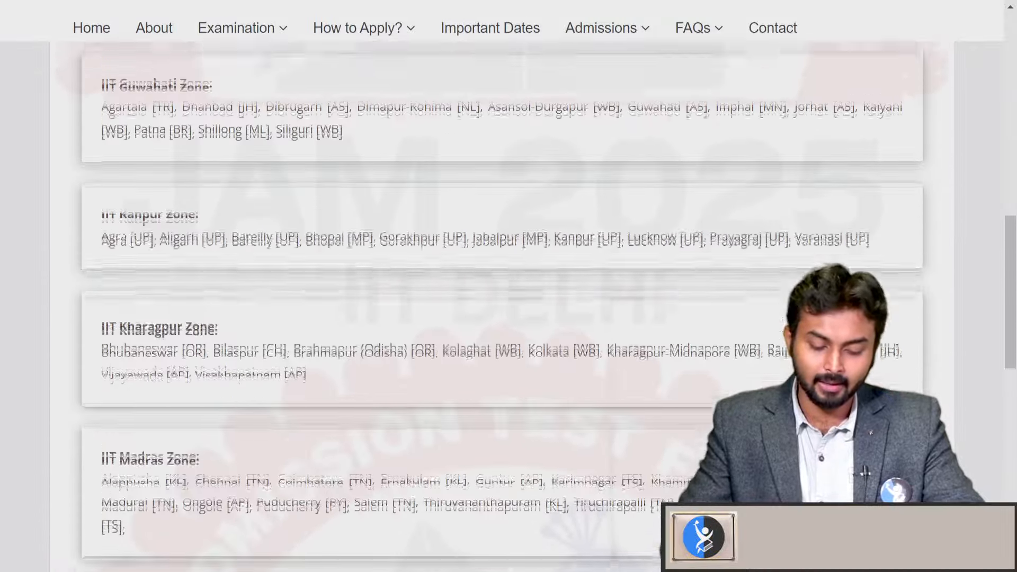
pyautogui.scroll(4, 483, 395)
pyautogui.scroll(9, 483, 394)
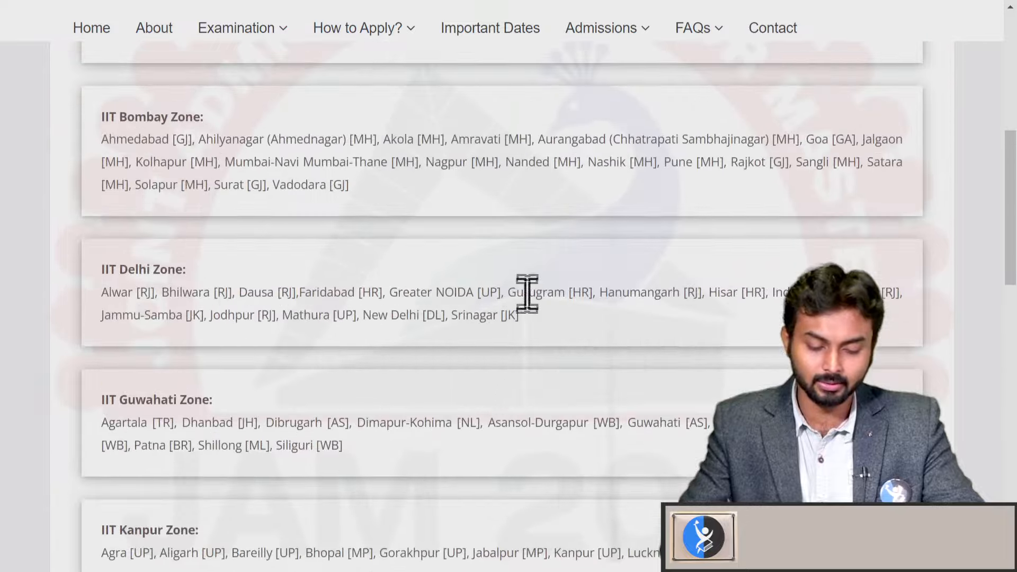
pyautogui.scroll(4, 557, 364)
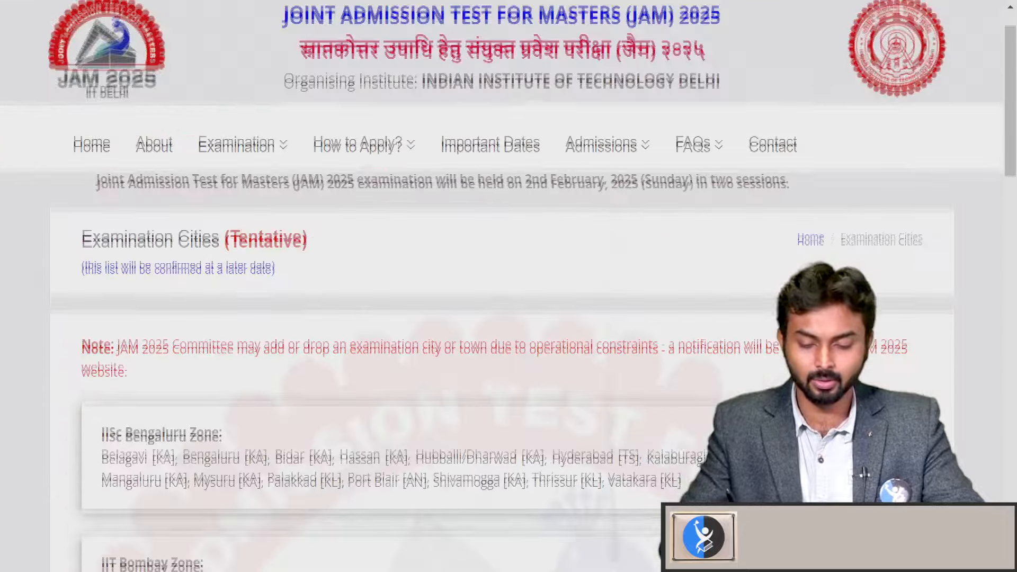
pyautogui.scroll(-4, 551, 284)
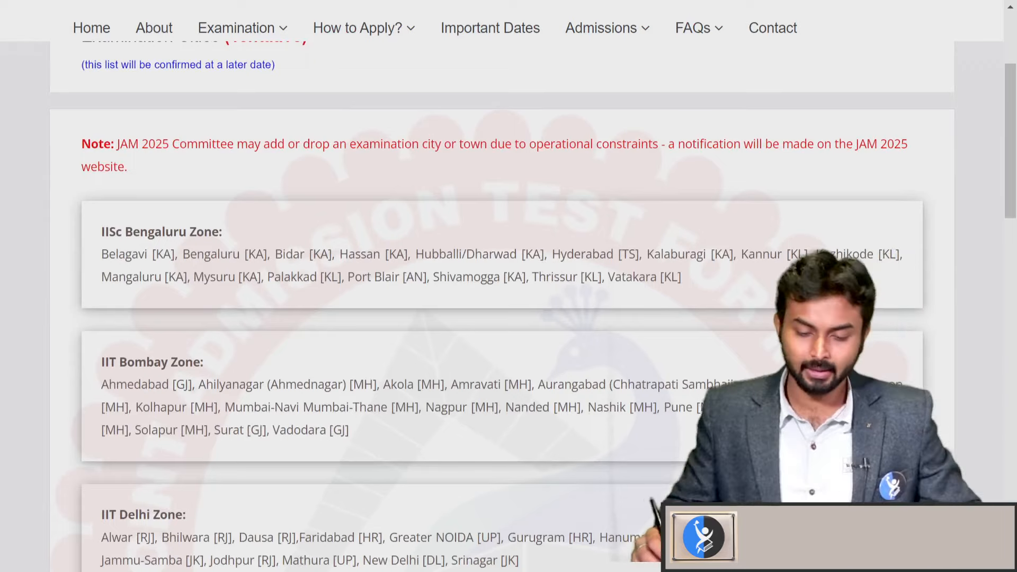
pyautogui.press('F11')
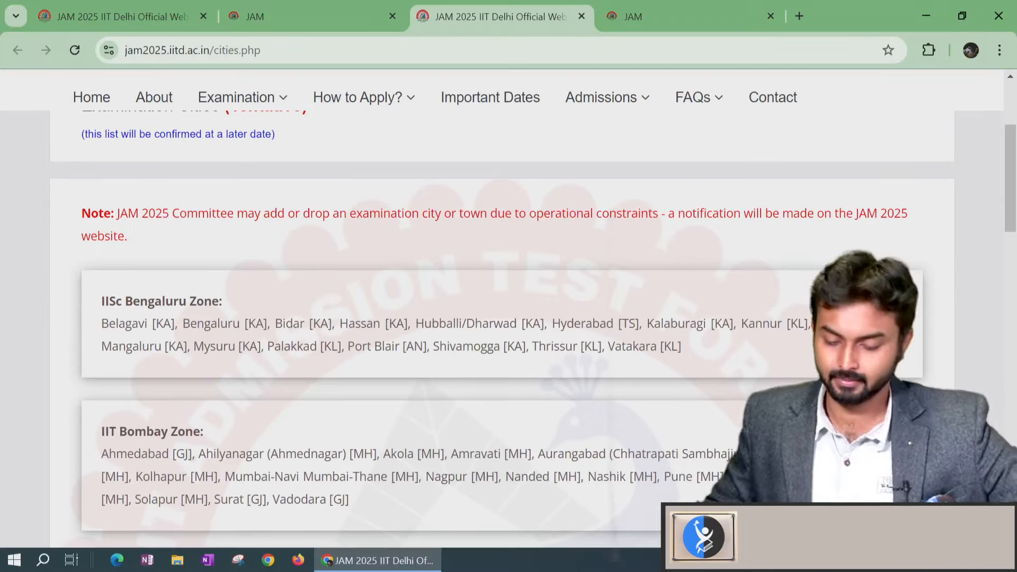
pyautogui.click(332, 15)
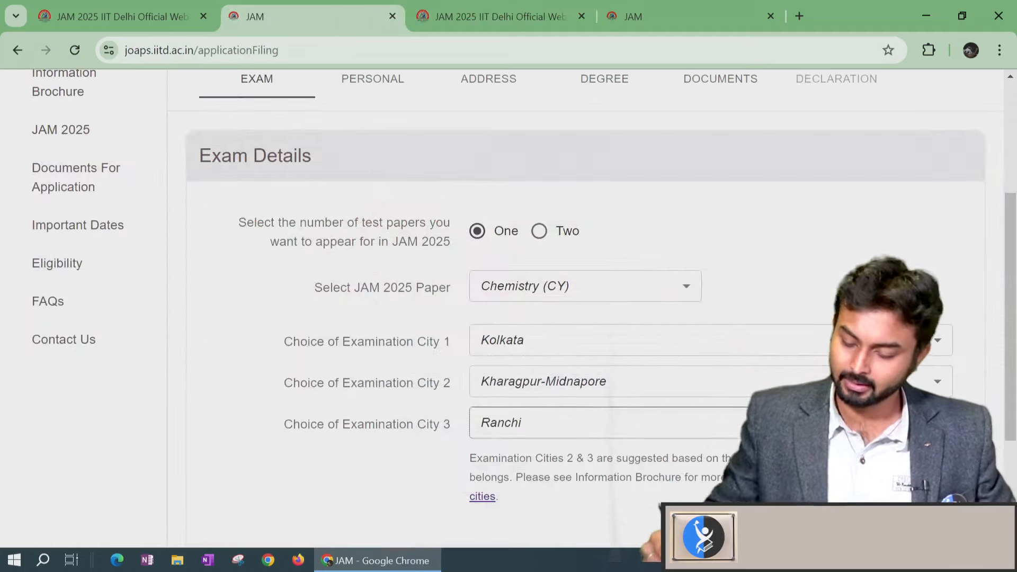
# Go full screen and open the Personal Details section of the form
pyautogui.press('F11')
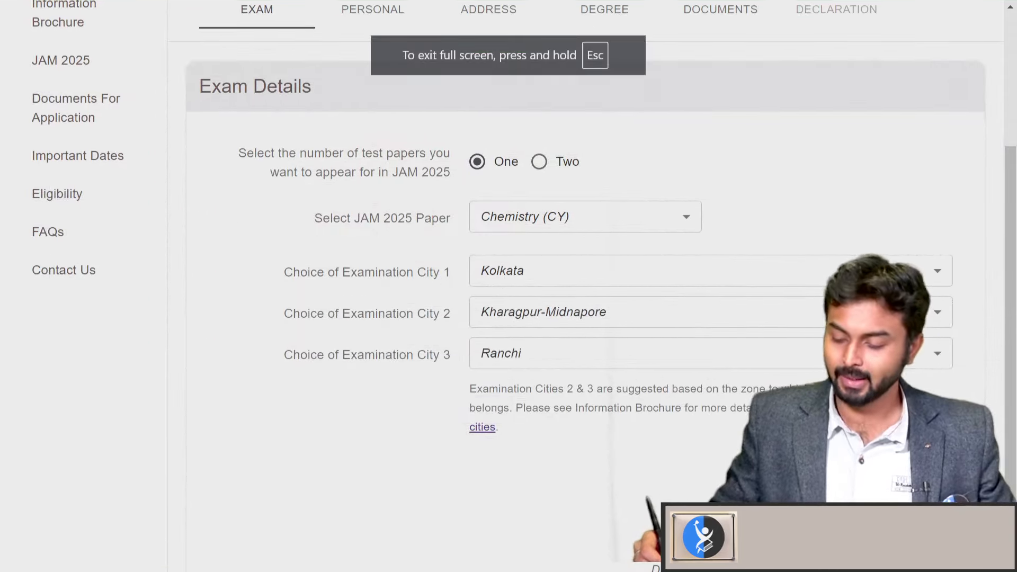
pyautogui.click(915, 497)
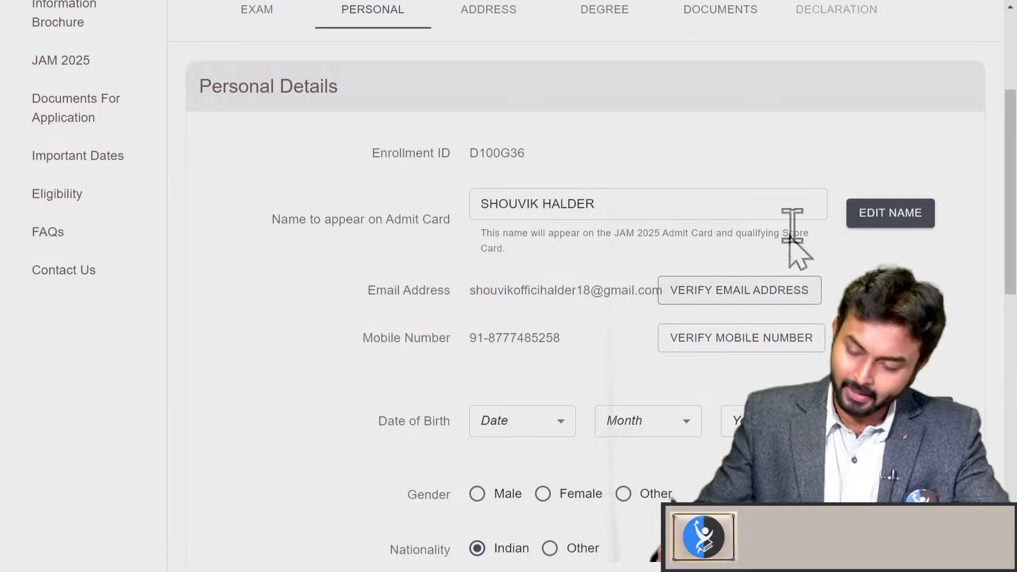
pyautogui.scroll(2, 762, 228)
pyautogui.scroll(-2, 762, 228)
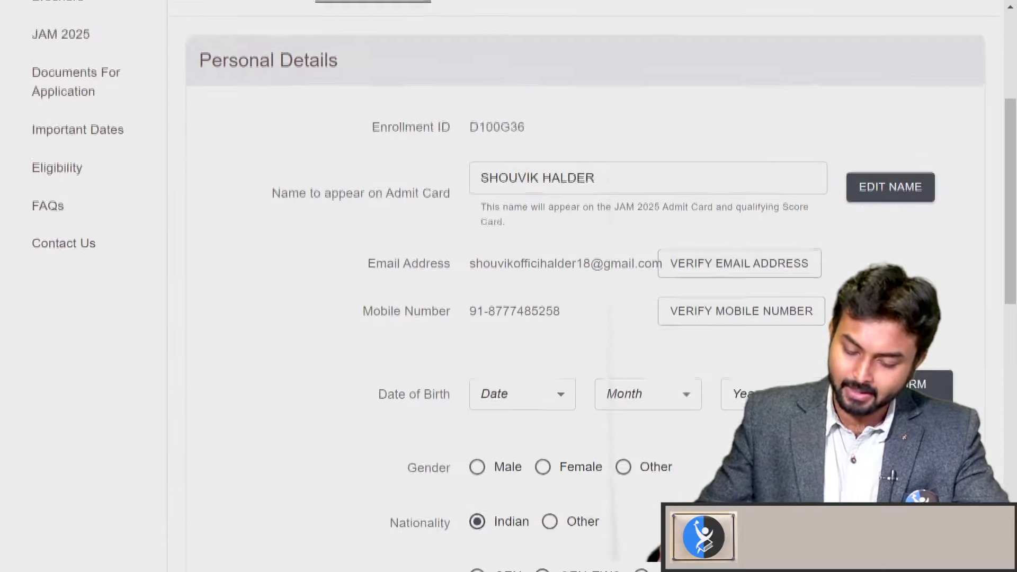
# Request email and mobile OTPs, dismissing both prompts unverified
pyautogui.click(778, 268)
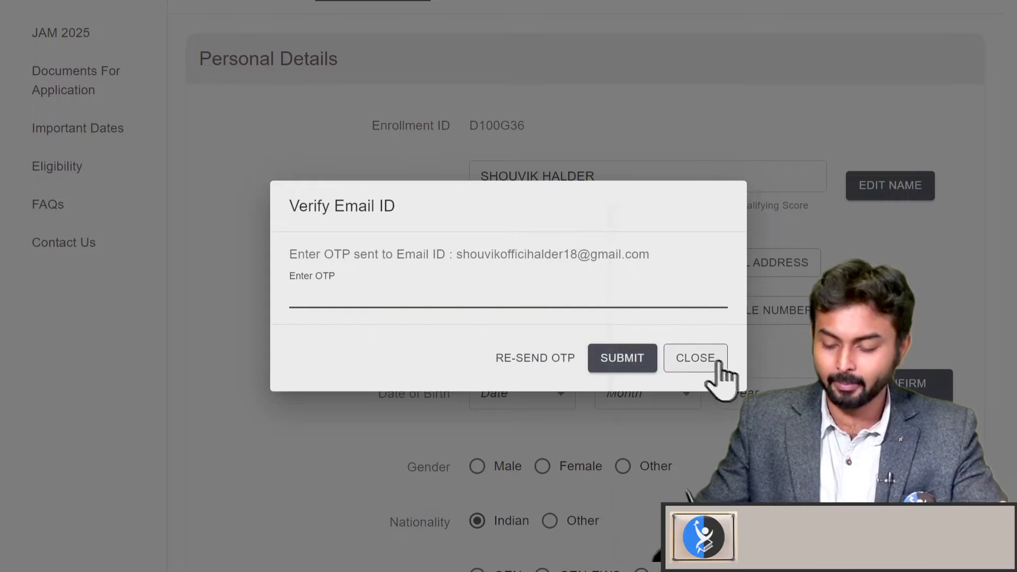
pyautogui.click(768, 366)
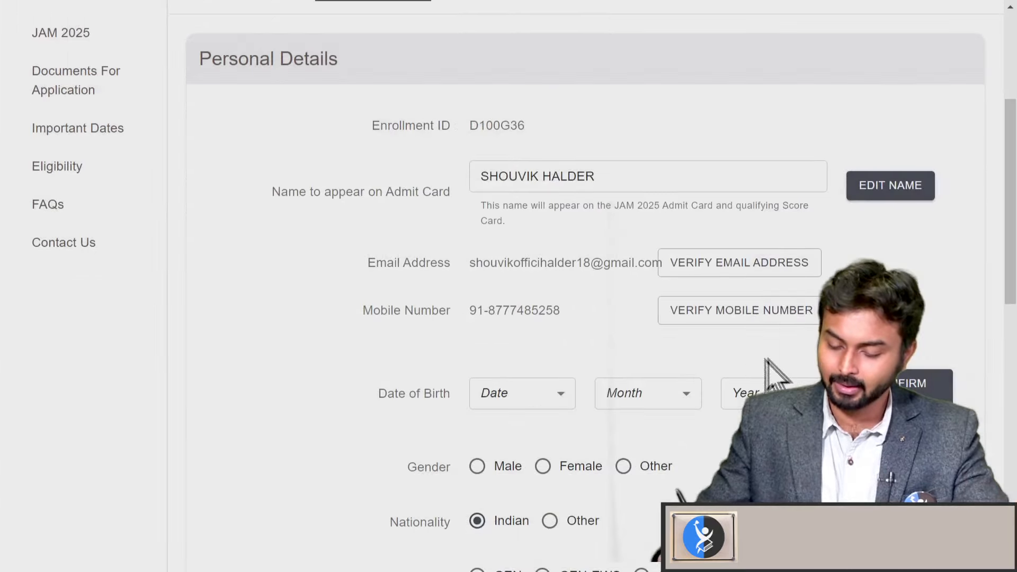
pyautogui.click(763, 318)
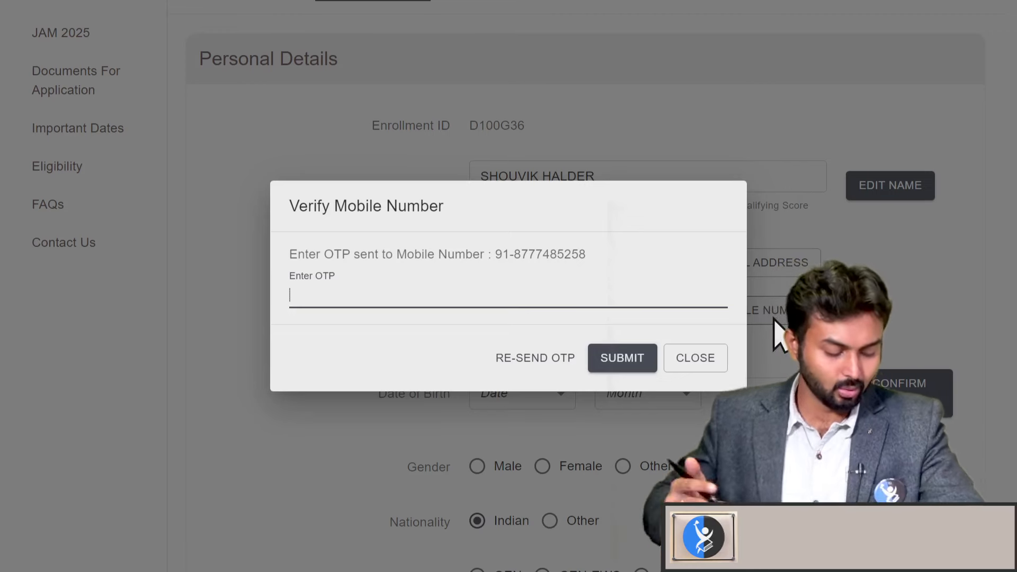
pyautogui.click(696, 358)
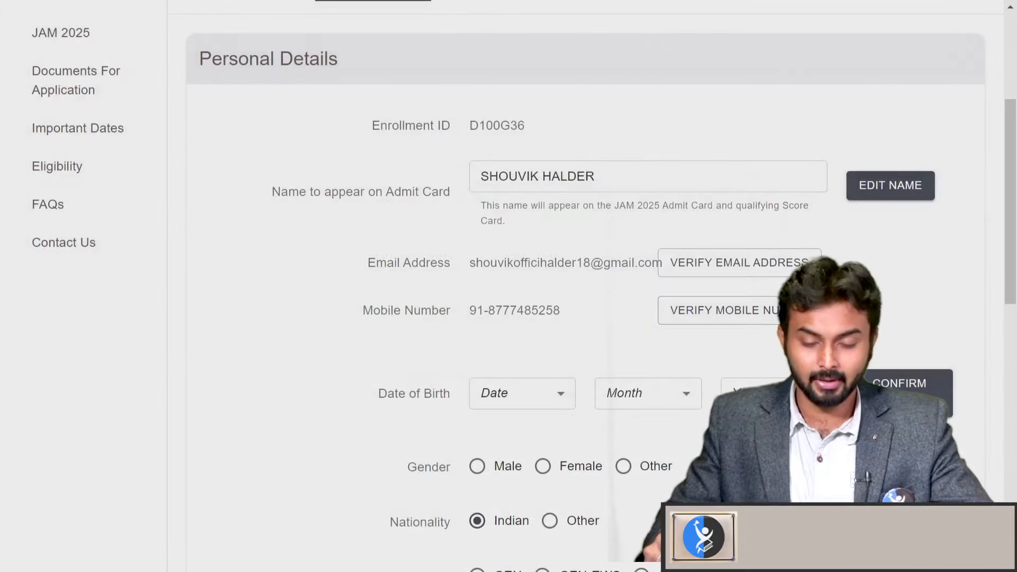
# Pick day 18, month January and year 2000 as the date of birth
pyautogui.scroll(-1, 768, 366)
pyautogui.click(530, 324)
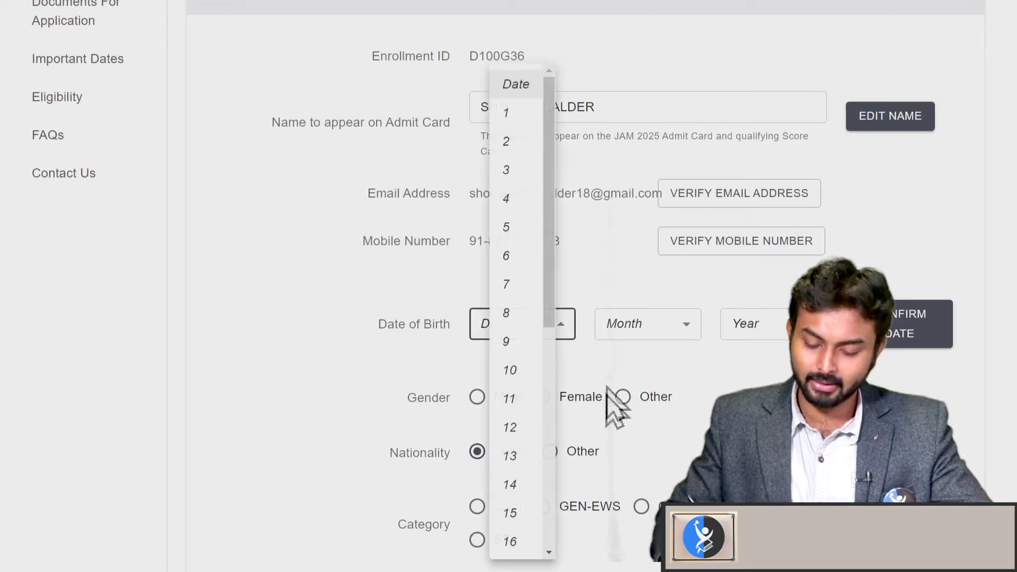
pyautogui.scroll(-1, 527, 477)
pyautogui.click(525, 464)
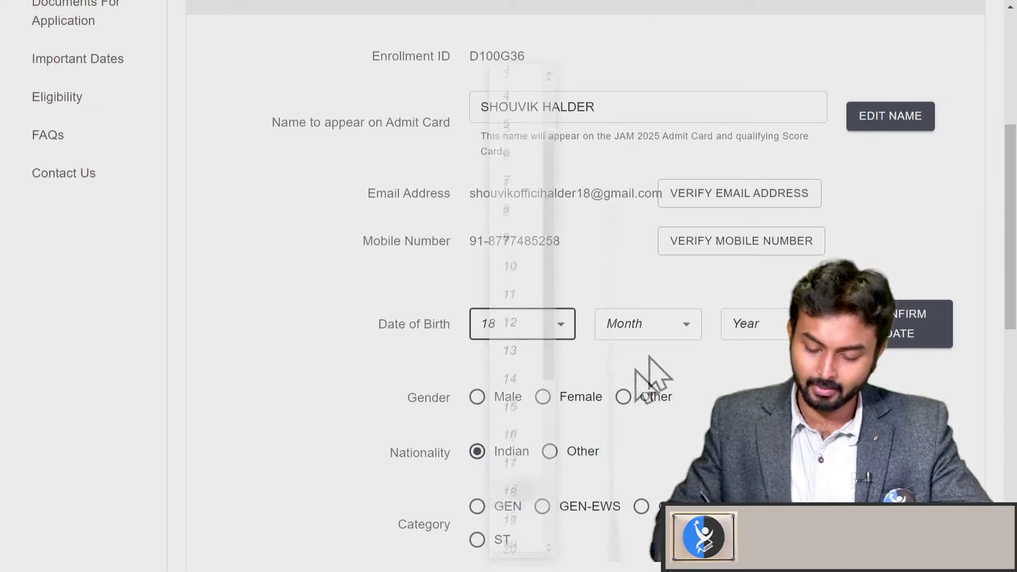
pyautogui.click(657, 331)
pyautogui.click(638, 529)
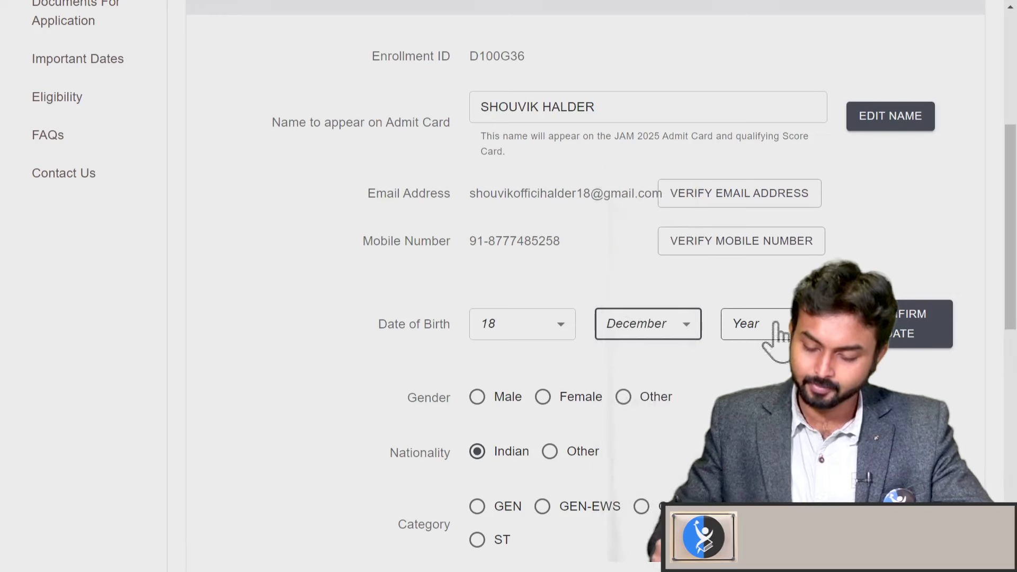
pyautogui.click(773, 333)
pyautogui.click(647, 345)
pyautogui.click(670, 343)
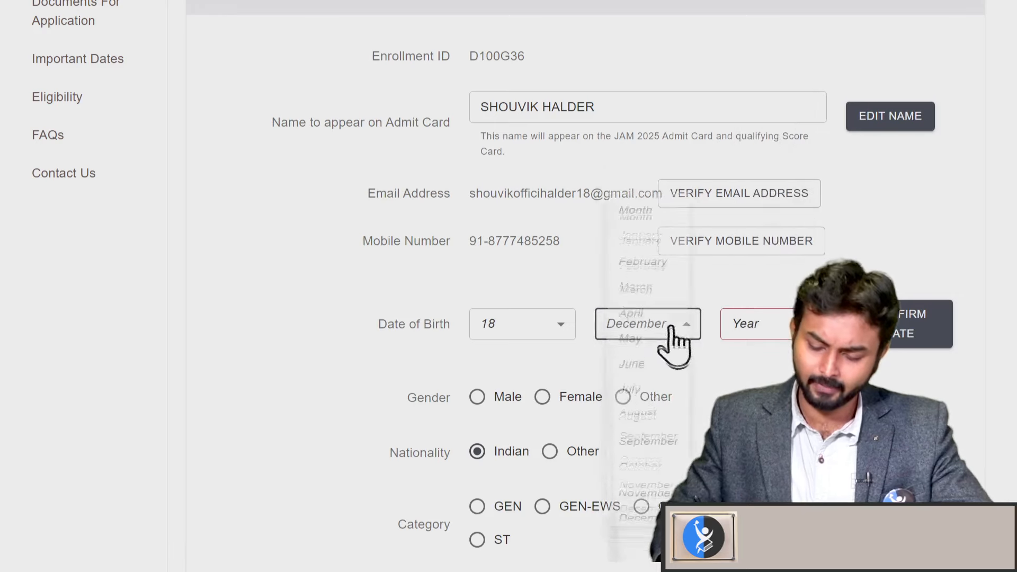
pyautogui.click(649, 227)
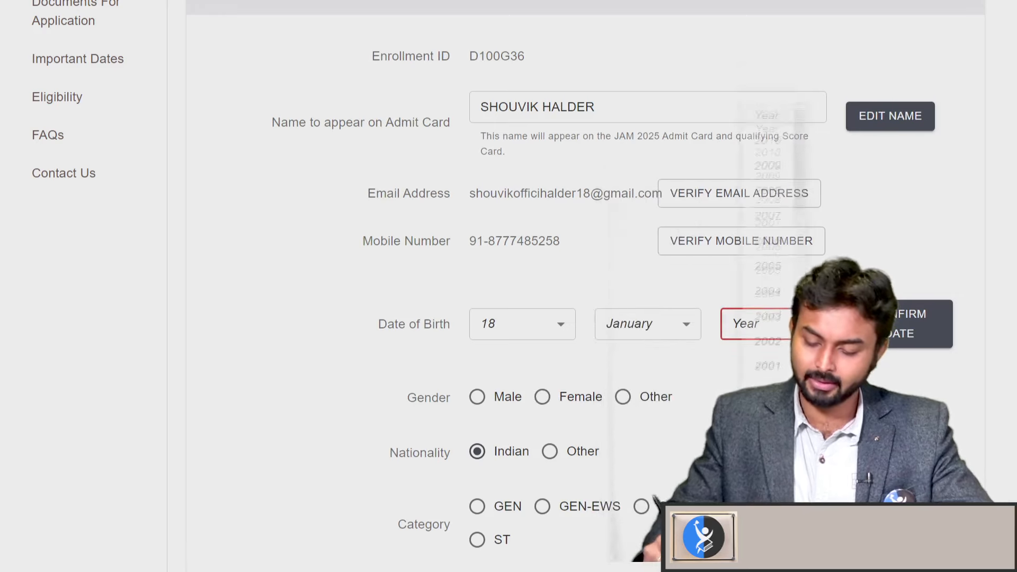
pyautogui.click(752, 325)
pyautogui.click(768, 399)
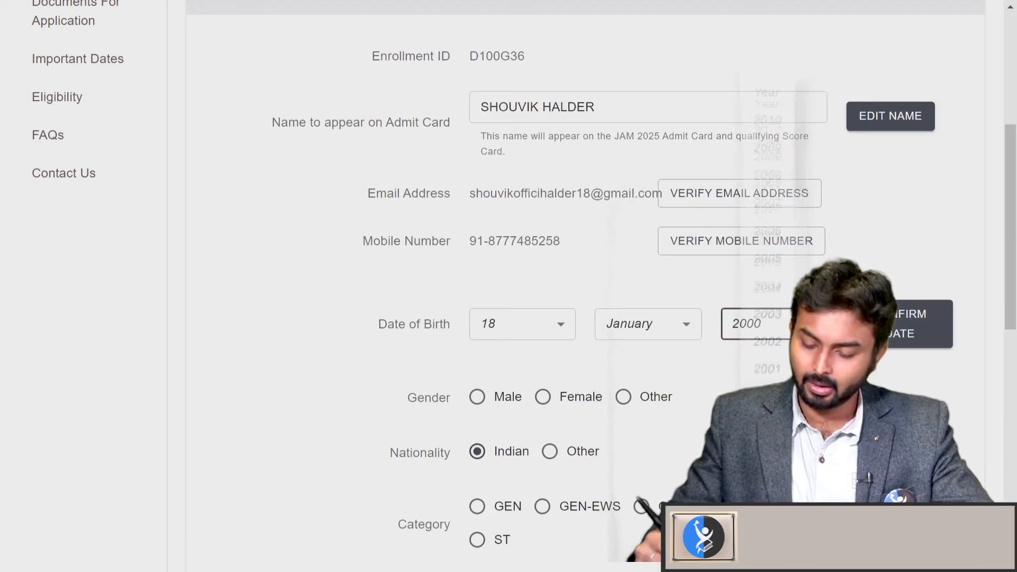
pyautogui.click(937, 340)
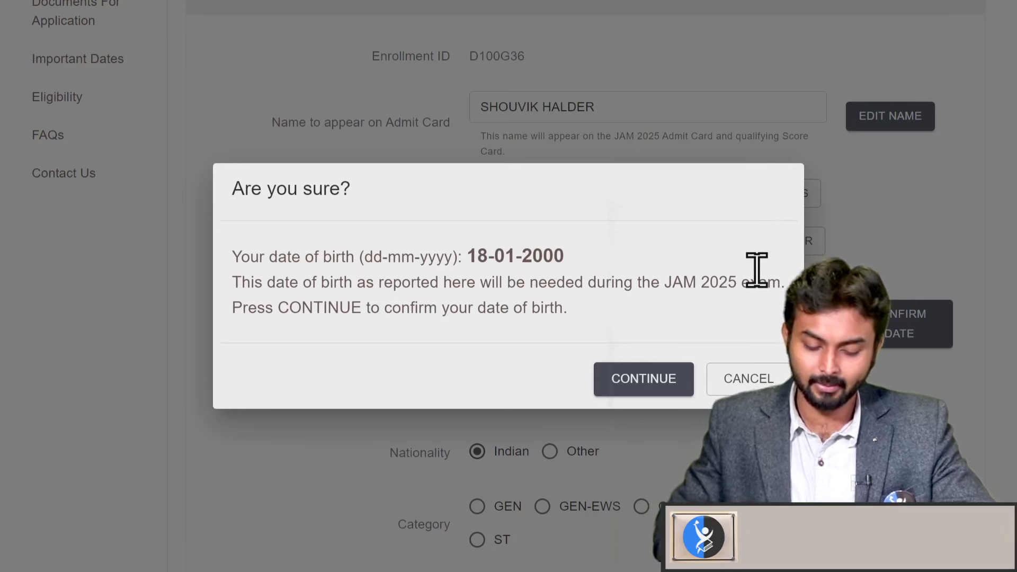
pyautogui.click(662, 387)
pyautogui.scroll(-2, 656, 506)
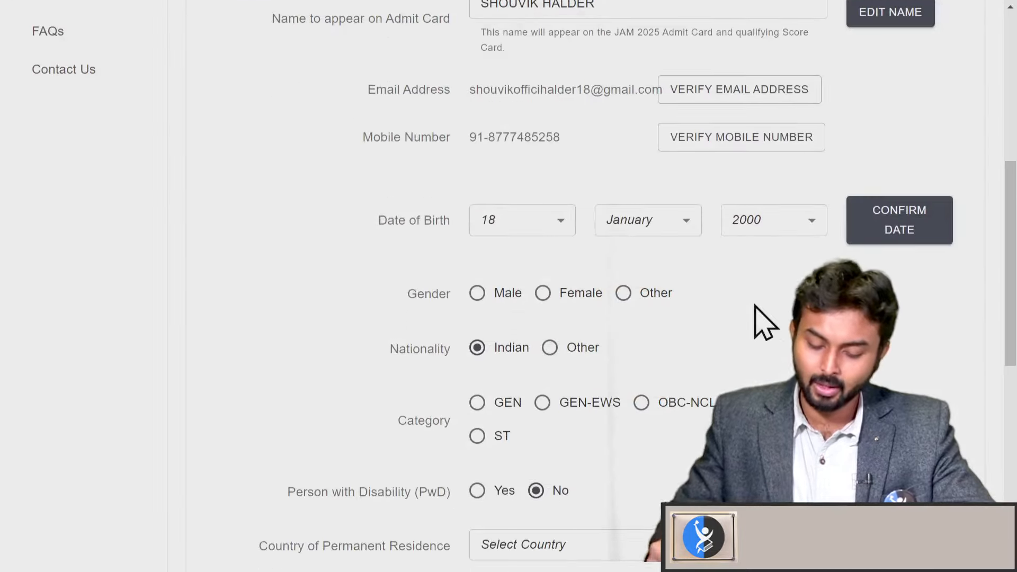
# Set gender Male, category GEN, country India and state West Bengal
pyautogui.click(479, 293)
pyautogui.scroll(-1, 554, 413)
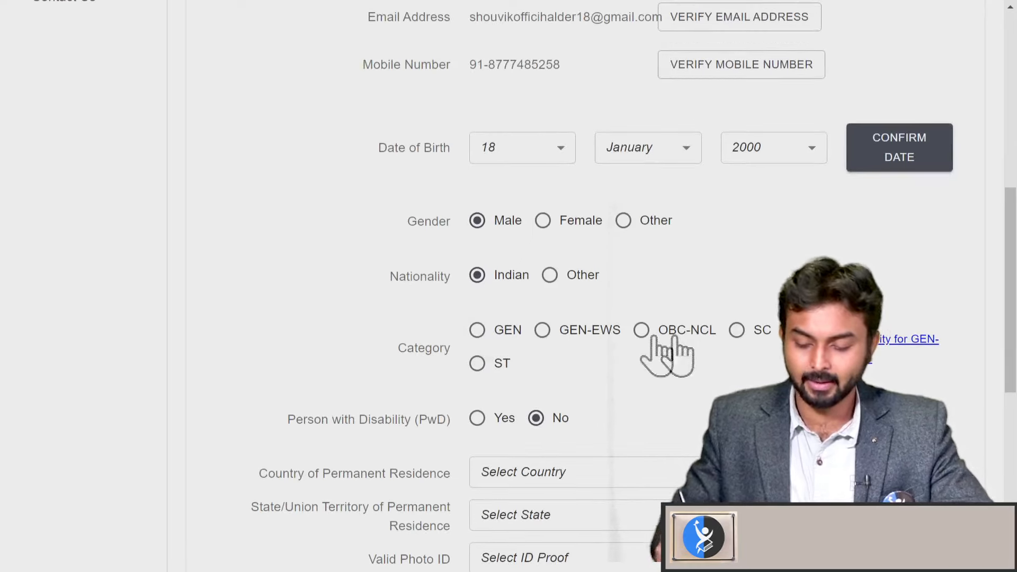
pyautogui.click(478, 331)
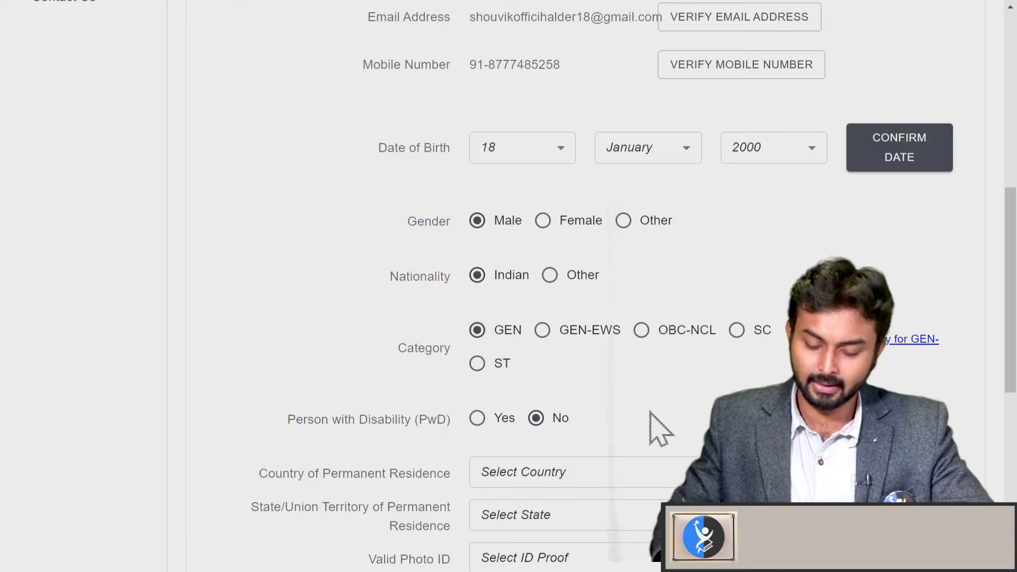
pyautogui.scroll(-2, 659, 427)
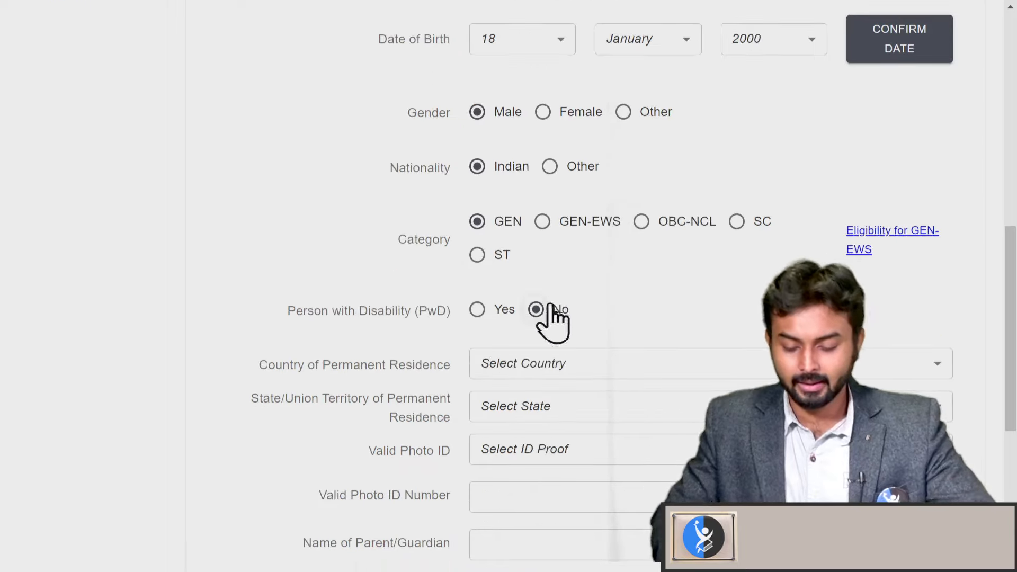
pyautogui.click(659, 365)
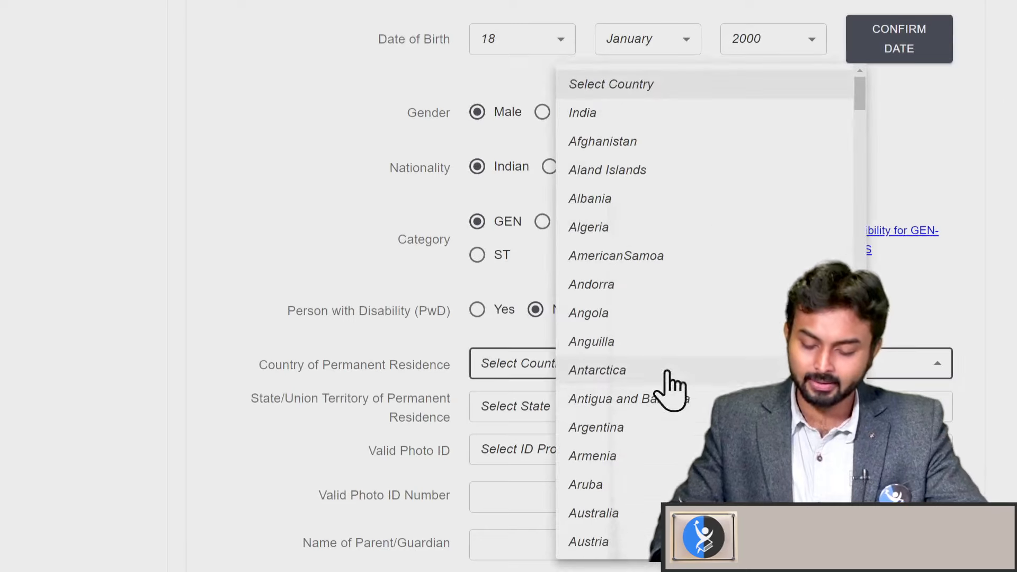
pyautogui.click(643, 119)
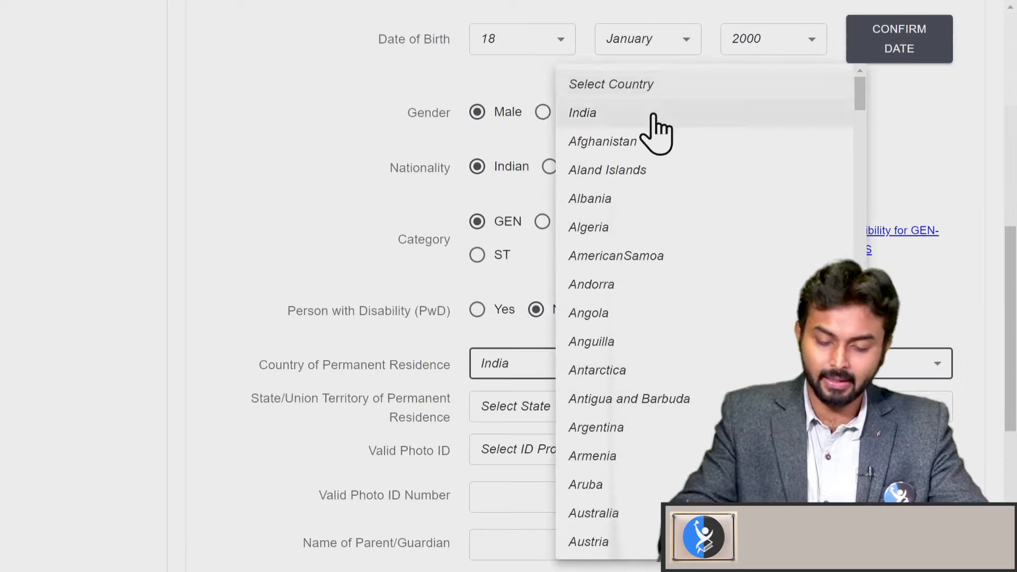
pyautogui.scroll(-2, 689, 366)
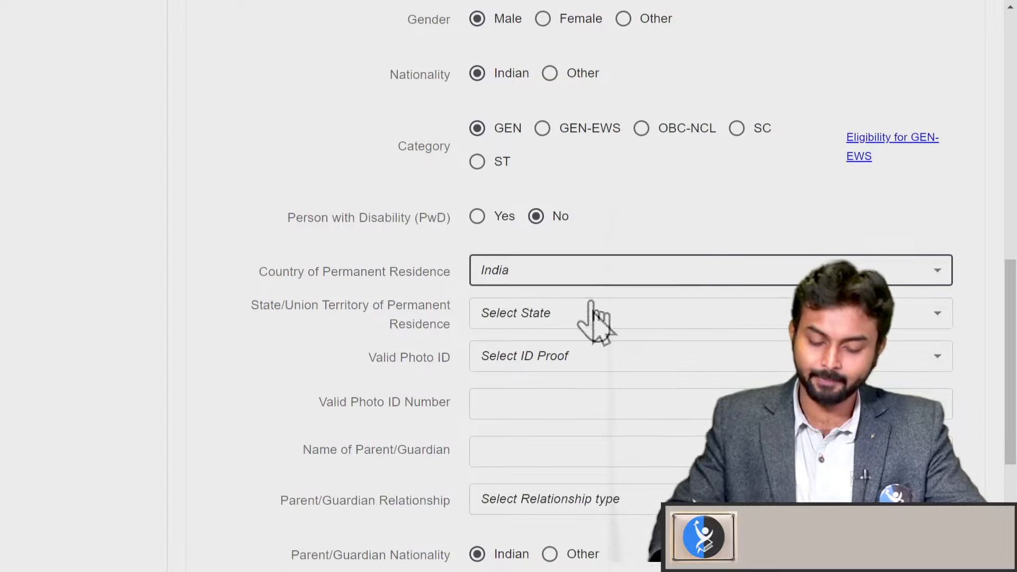
pyautogui.click(652, 318)
pyautogui.scroll(-5, 705, 318)
pyautogui.scroll(-4, 705, 317)
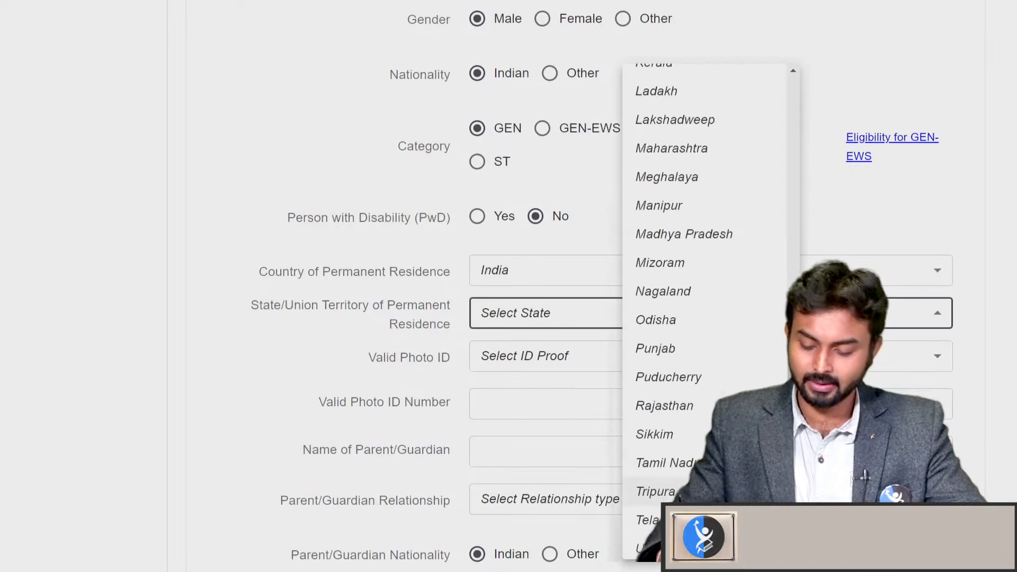
pyautogui.click(647, 510)
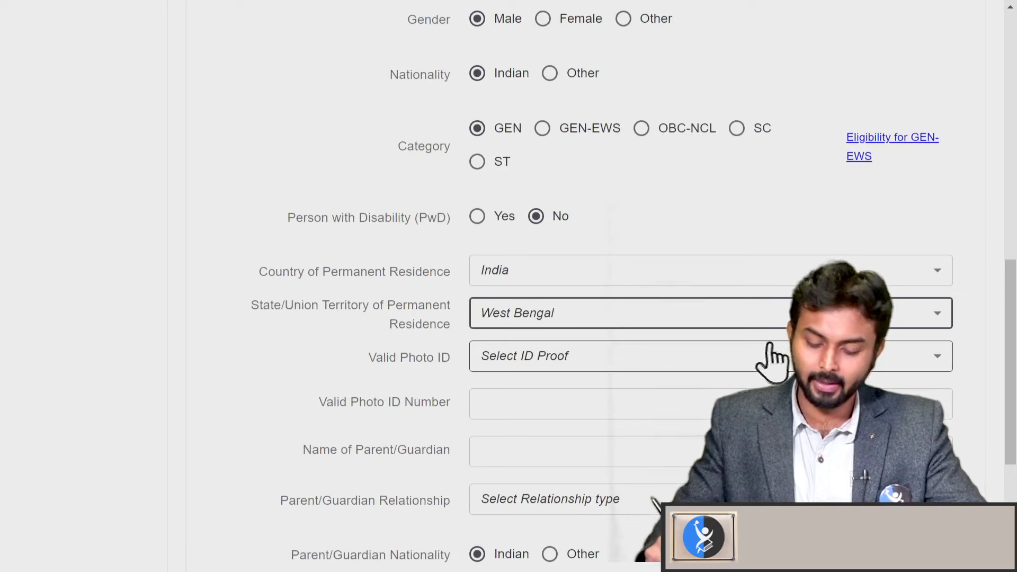
pyautogui.click(746, 358)
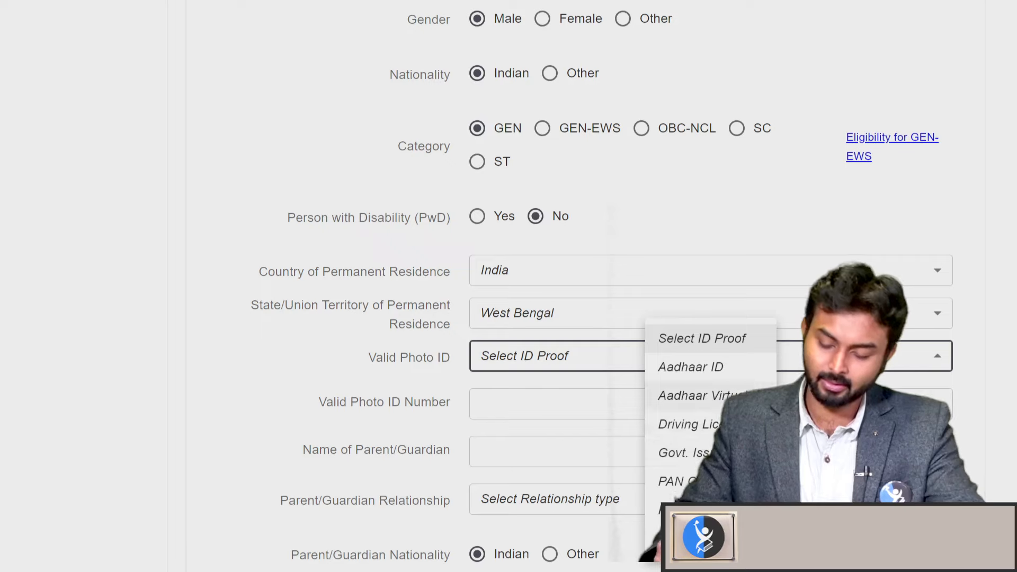
pyautogui.click(684, 481)
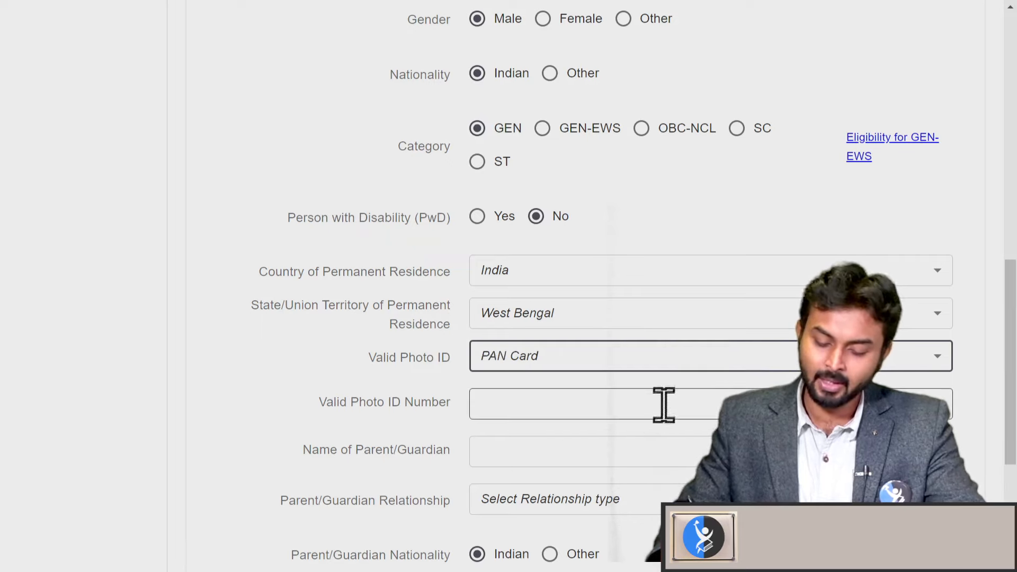
pyautogui.click(727, 405)
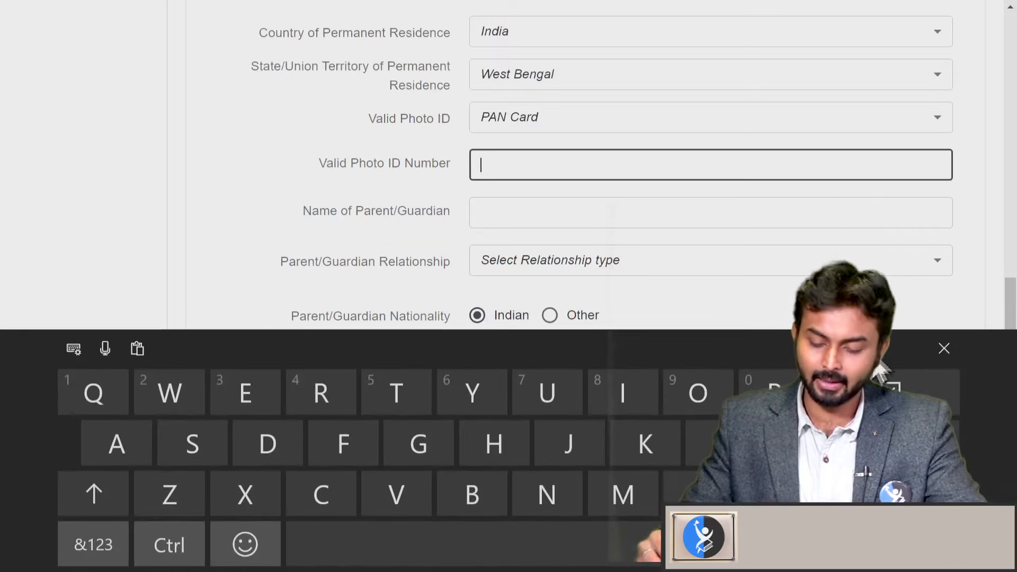
pyautogui.click(107, 500)
pyautogui.click(114, 485)
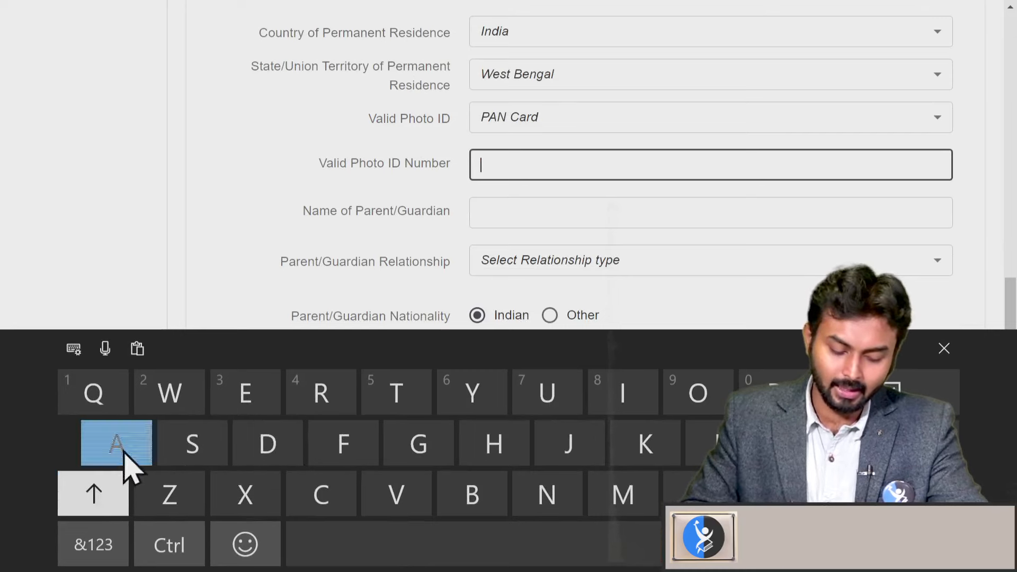
pyautogui.click(125, 466)
pyautogui.click(543, 496)
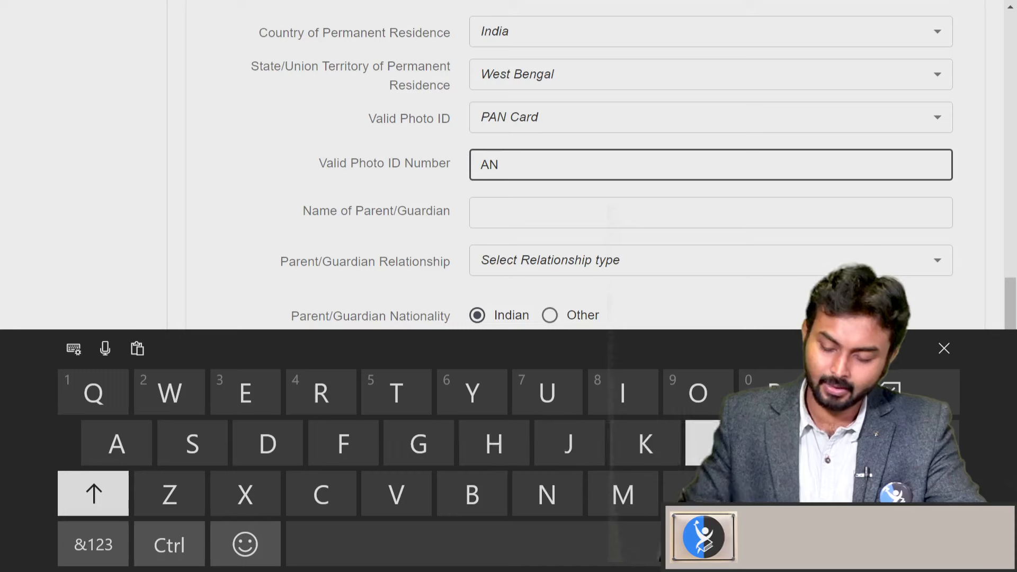
pyautogui.click(413, 497)
pyautogui.click(698, 397)
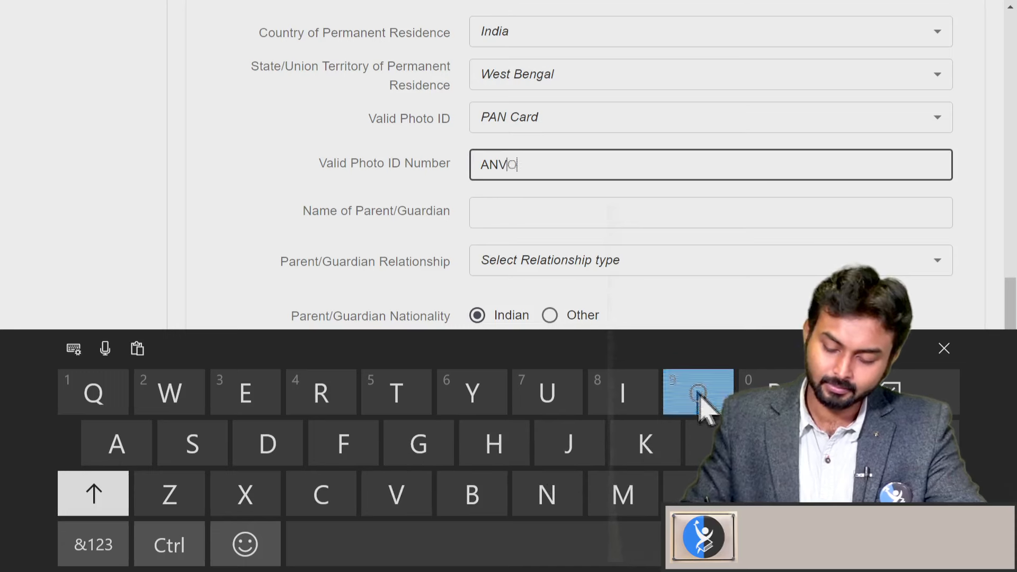
pyautogui.click(508, 447)
pyautogui.click(93, 545)
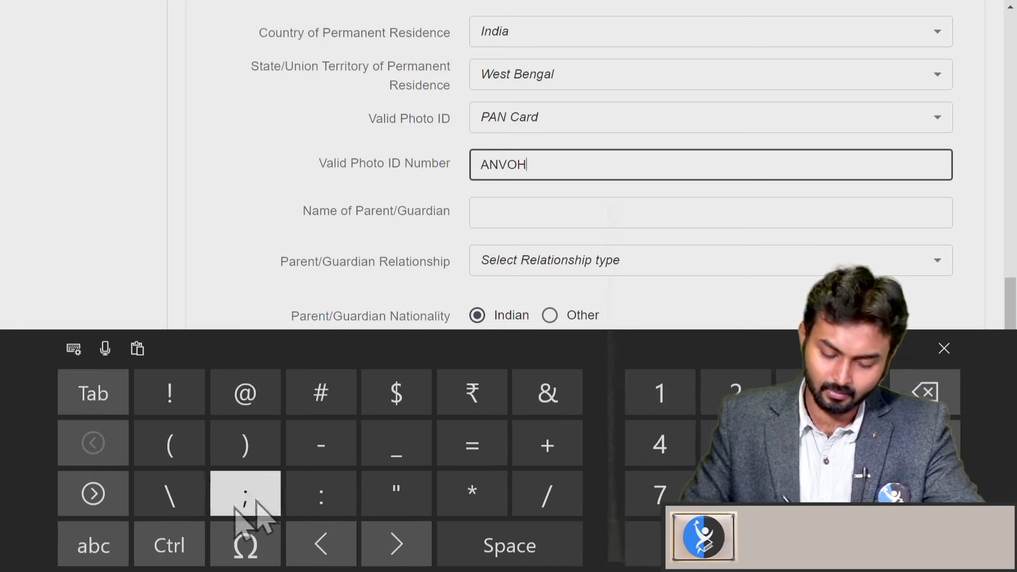
pyautogui.write('5')
pyautogui.click(736, 392)
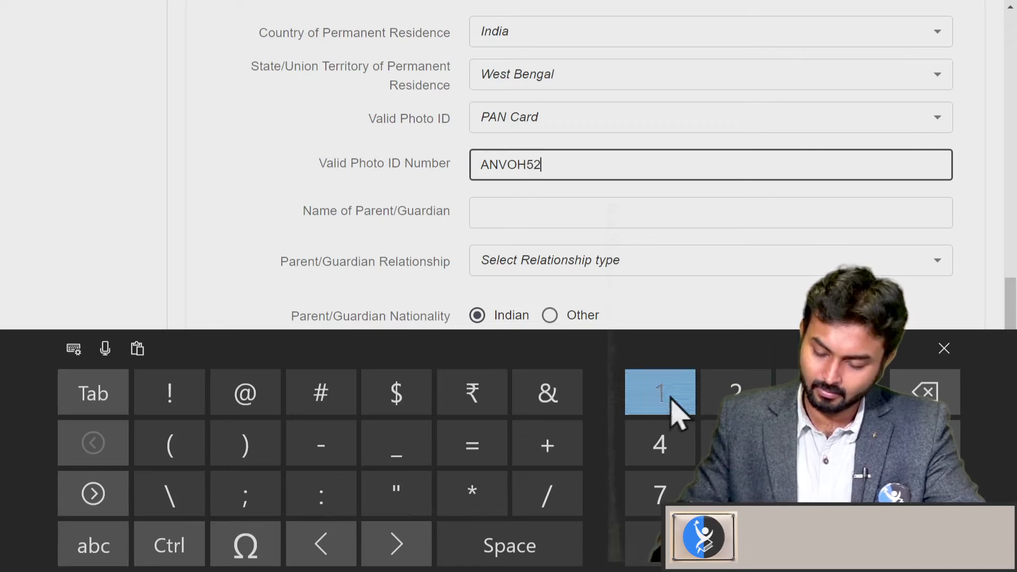
pyautogui.click(660, 392)
pyautogui.click(735, 496)
pyautogui.click(94, 544)
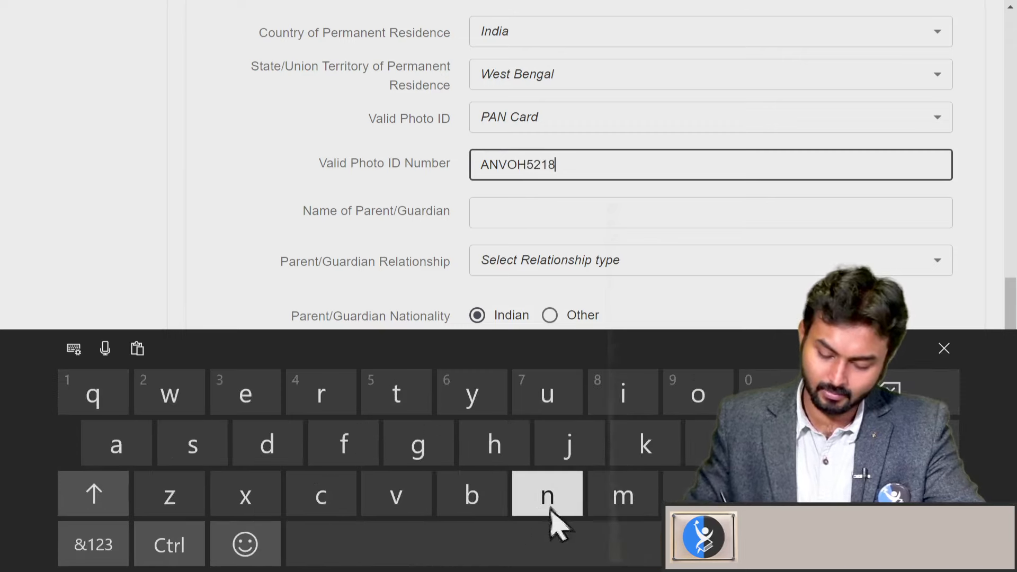
pyautogui.click(111, 505)
pyautogui.click(575, 505)
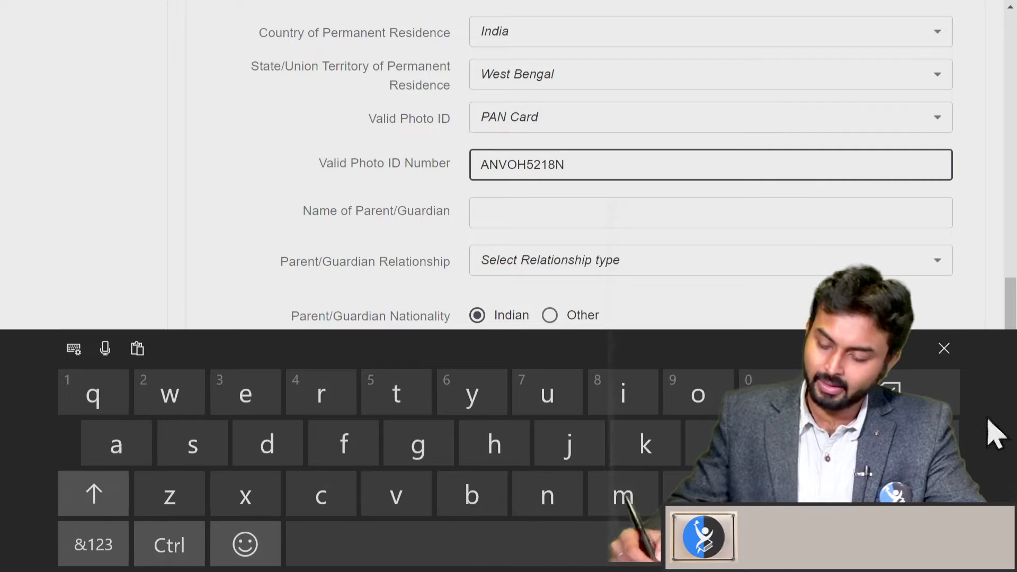
pyautogui.click(944, 348)
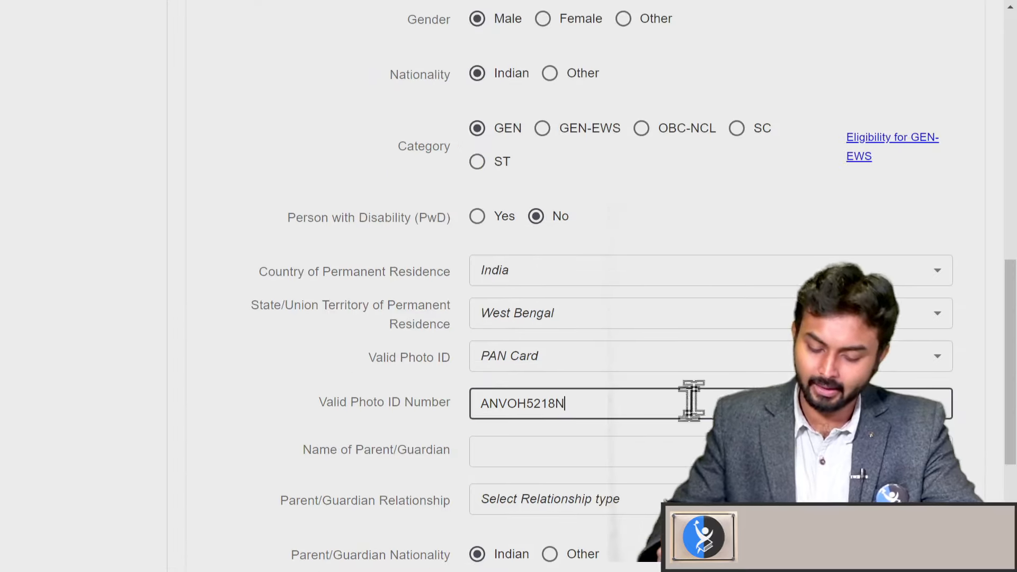
# Enter the guardian's name, relationship Father, and +91 (IN) mobile country code
pyautogui.click(702, 444)
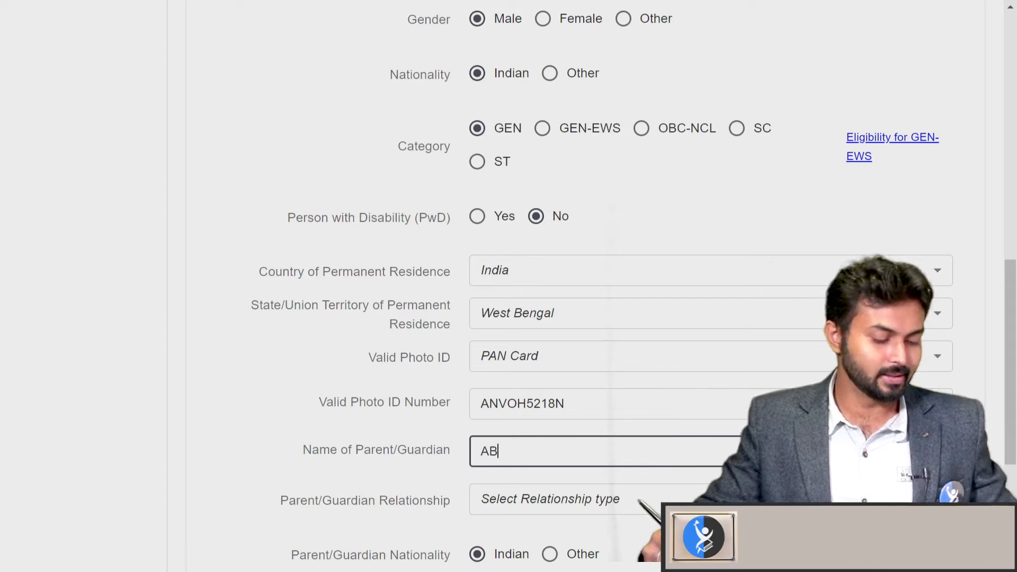
pyautogui.click(665, 495)
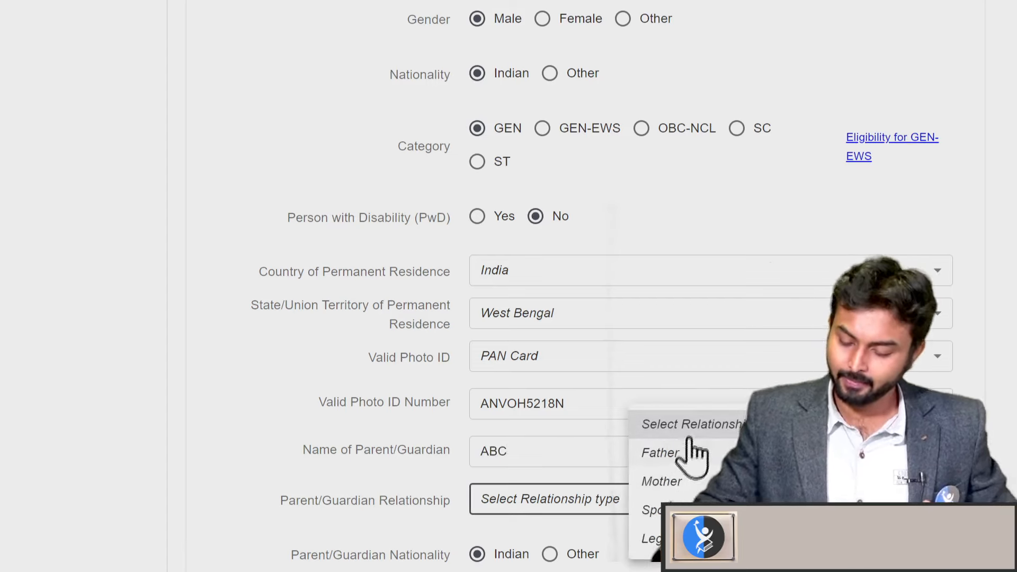
pyautogui.click(657, 453)
pyautogui.scroll(-3, 608, 464)
pyautogui.click(609, 464)
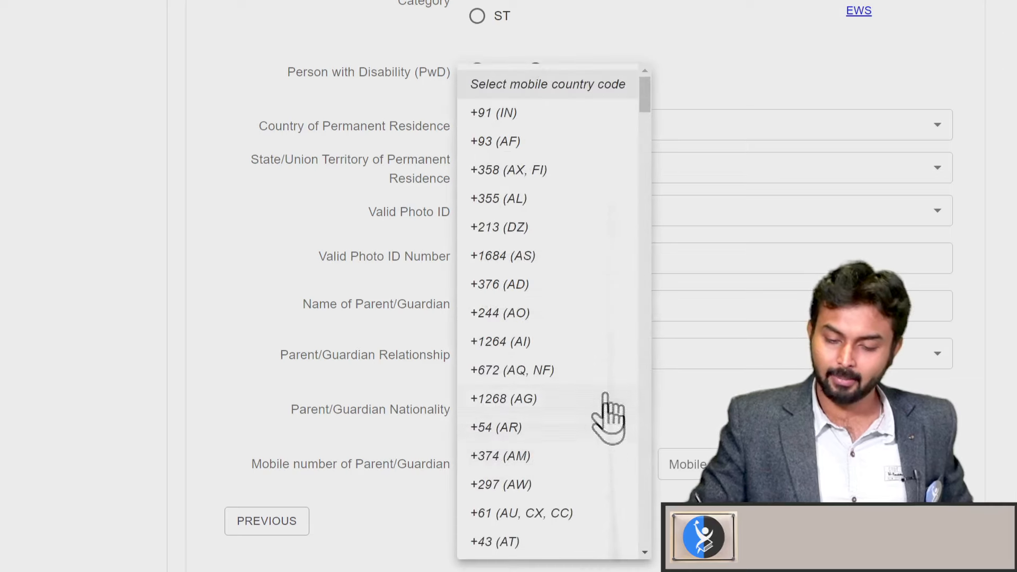
pyautogui.click(581, 128)
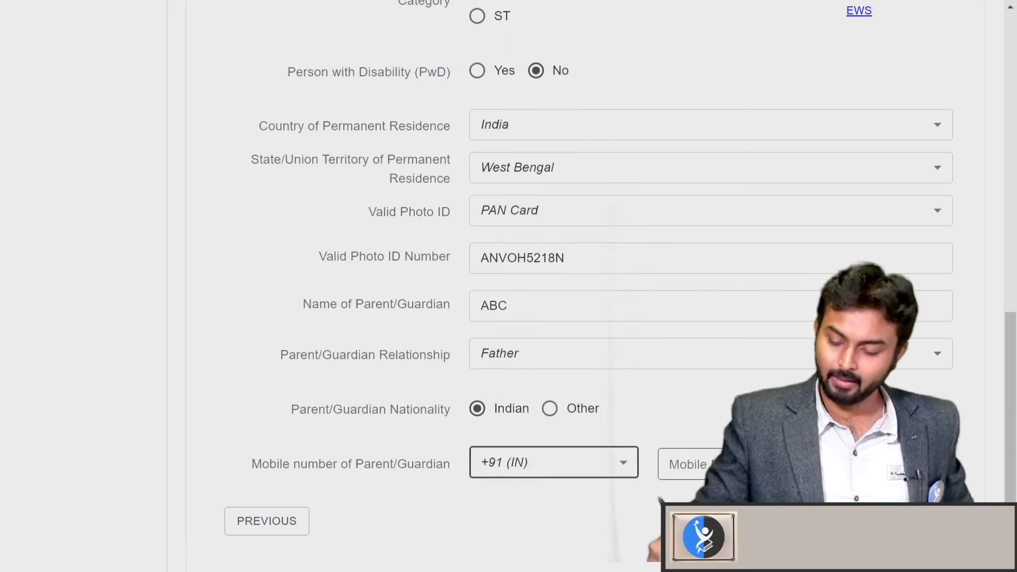
pyautogui.press('Tab')
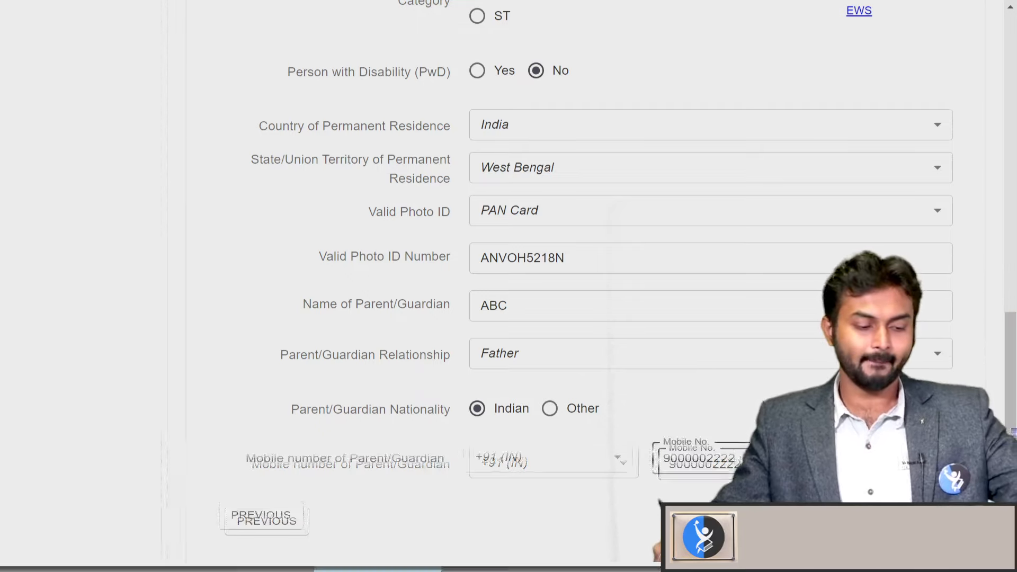
# Save the personal details and proceed to the address page
pyautogui.press('F11')
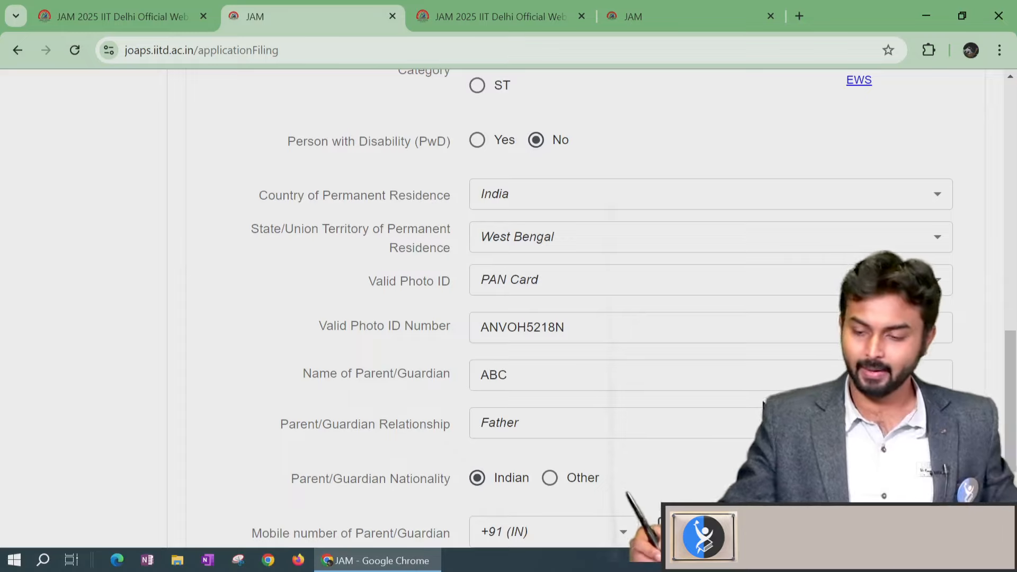
pyautogui.scroll(-3, 562, 318)
pyautogui.scroll(-1, 562, 318)
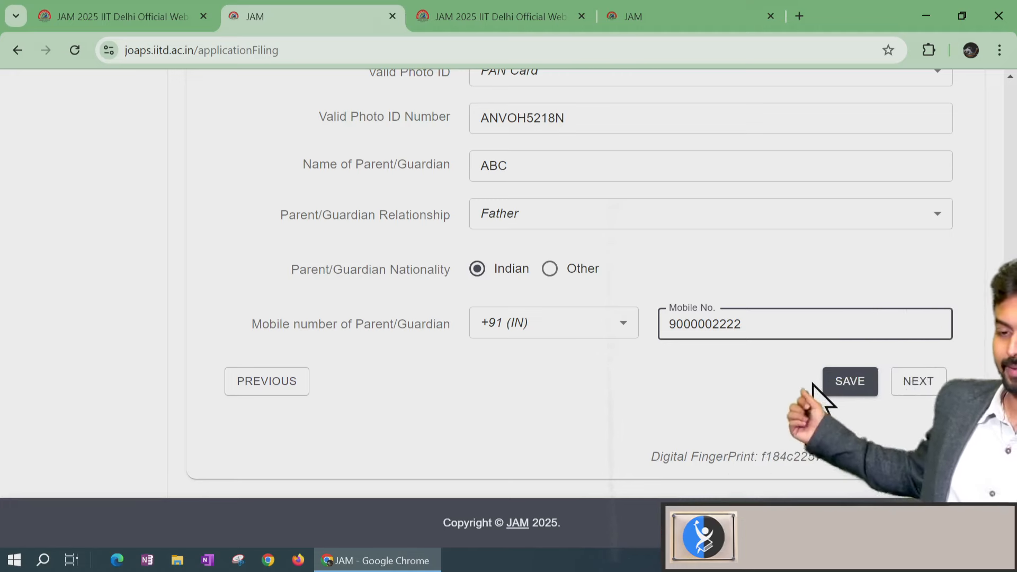
pyautogui.click(923, 387)
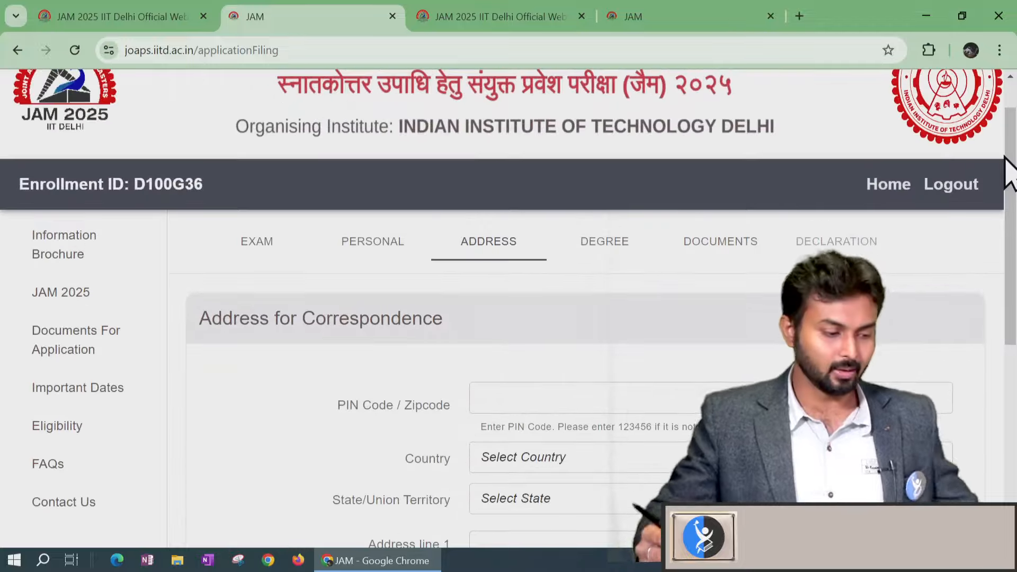
# Enter 700008 as the correspondence address PIN code
pyautogui.press('F11')
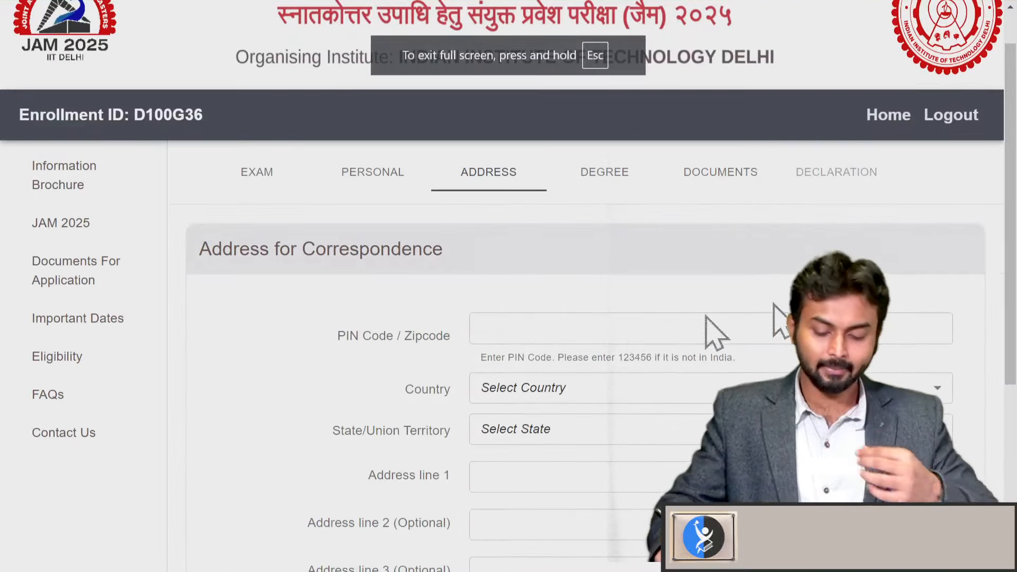
pyautogui.click(690, 334)
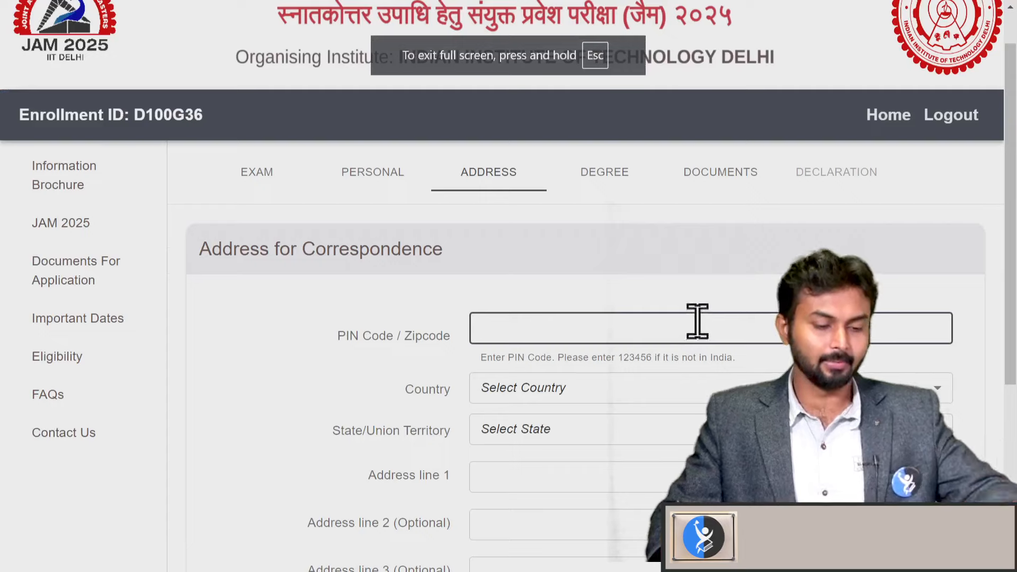
pyautogui.write('700000')
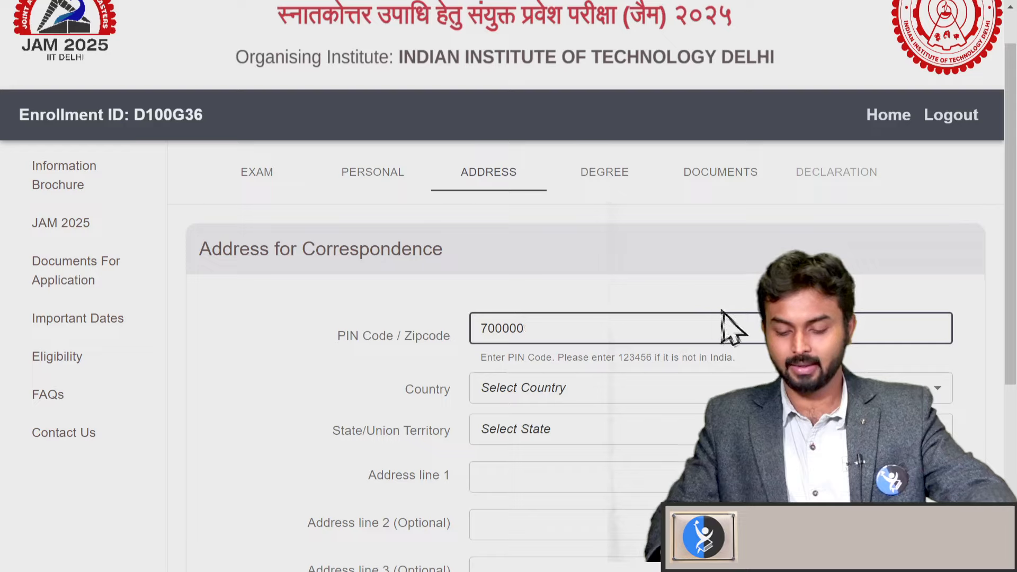
pyautogui.press('BackSpace')
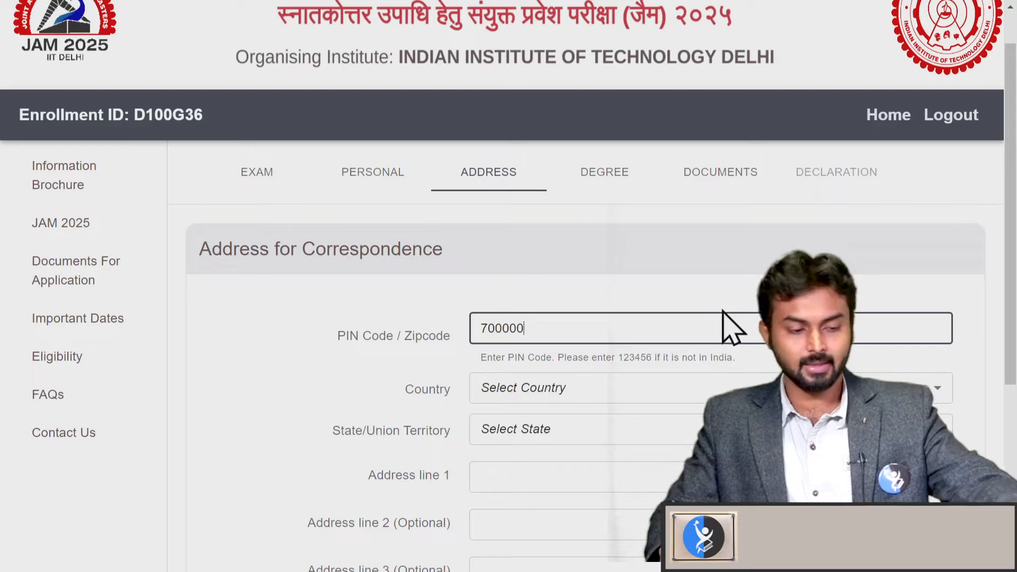
pyautogui.write('8')
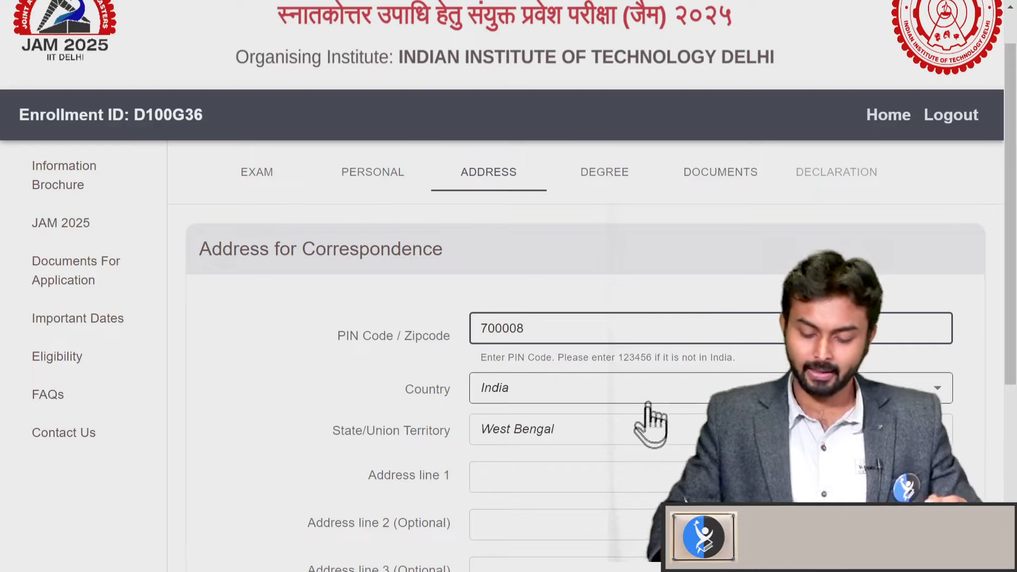
# Fill address line 1 with 'XYZ' and address line 2 with 'XY'
pyautogui.scroll(-2, 666, 331)
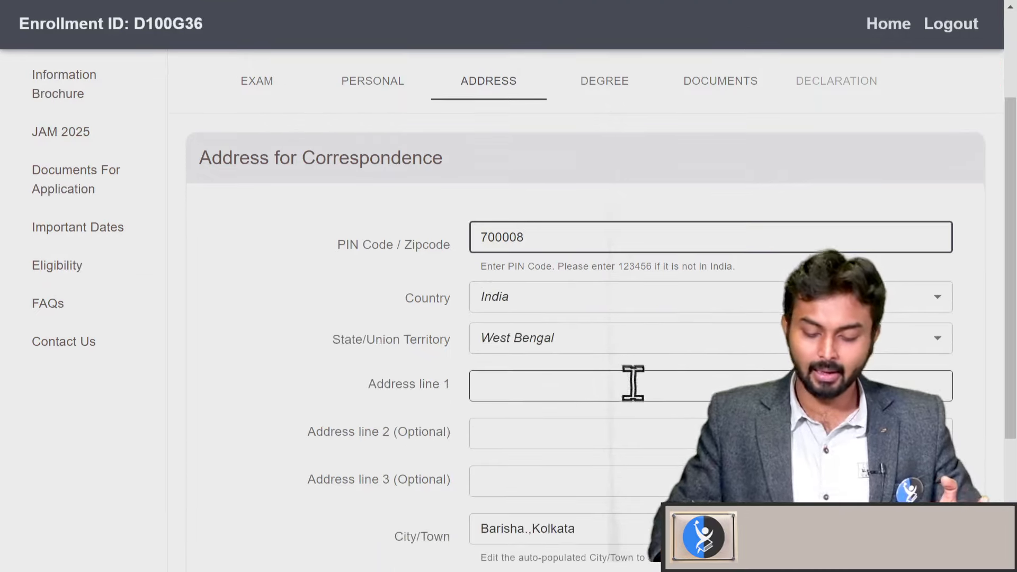
pyautogui.click(654, 372)
pyautogui.write('X')
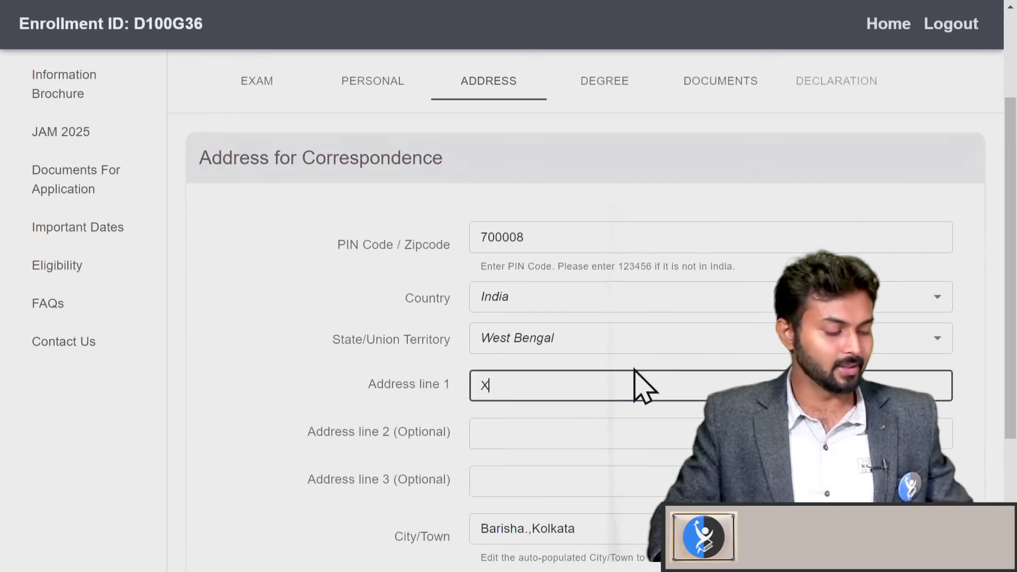
pyautogui.write('YZ')
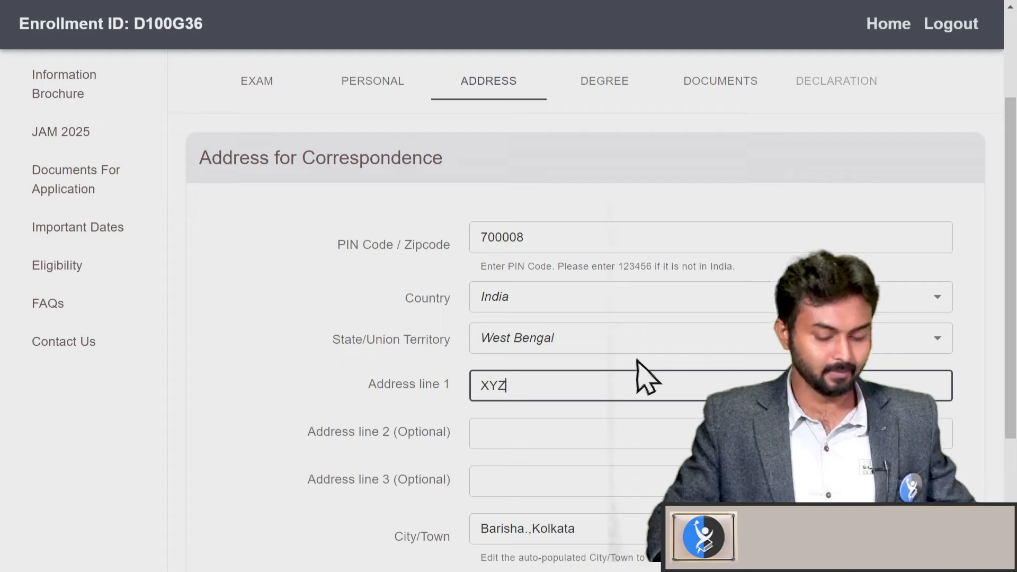
pyautogui.click(628, 427)
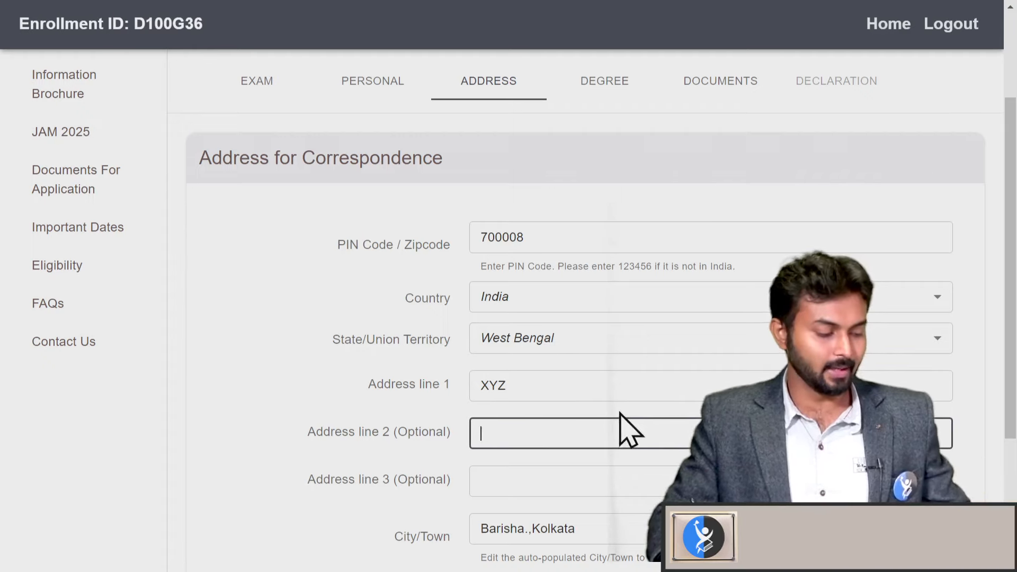
pyautogui.write('XY')
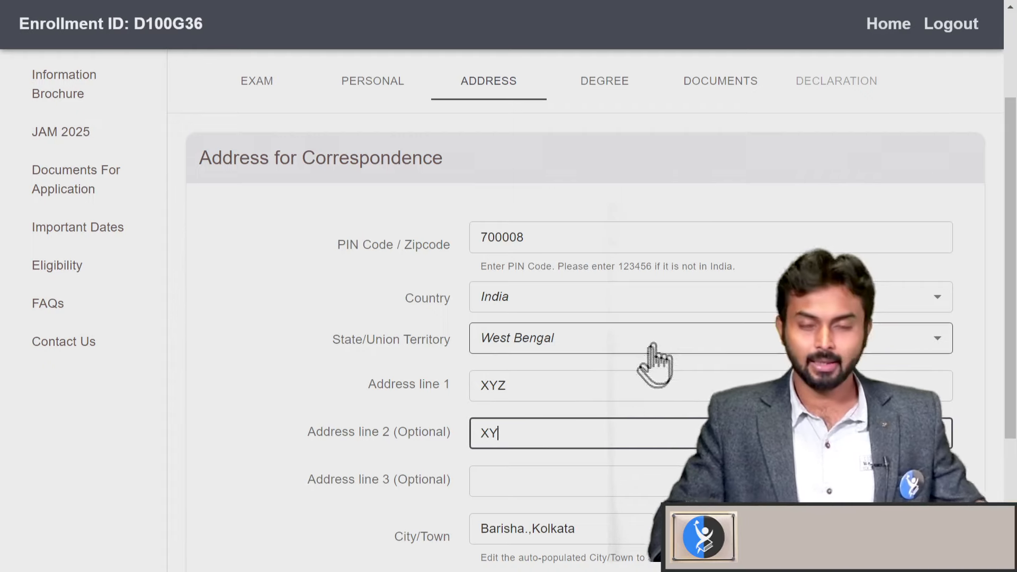
pyautogui.scroll(-2, 604, 475)
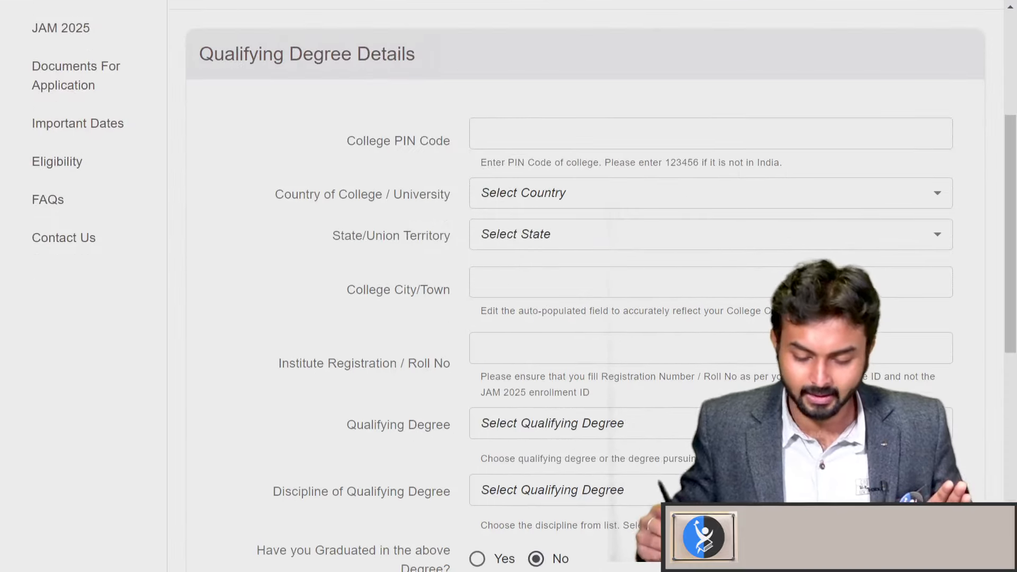
# Enter college PIN code 700102 and start on the institute registration number
pyautogui.click(653, 135)
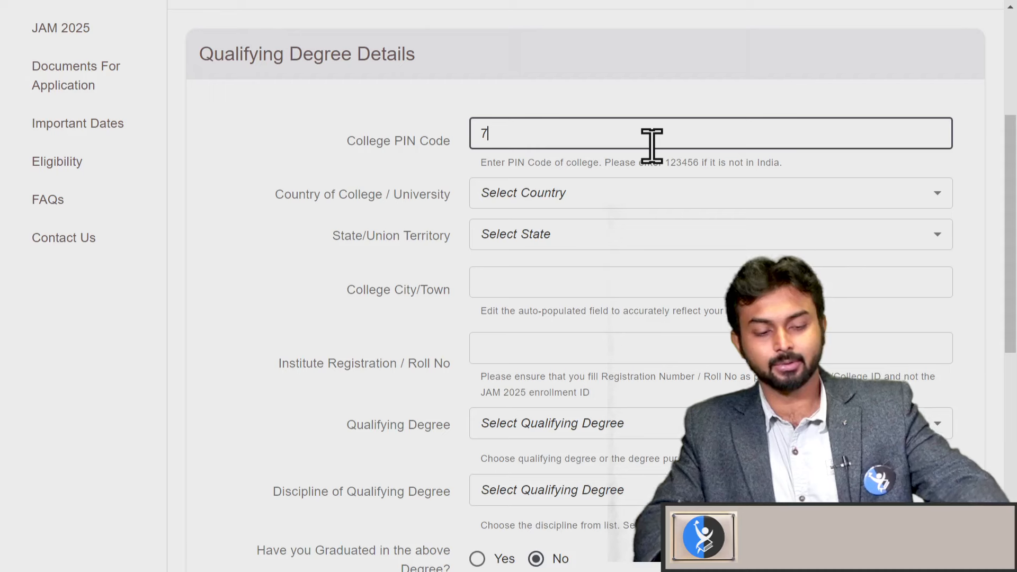
pyautogui.write('70010')
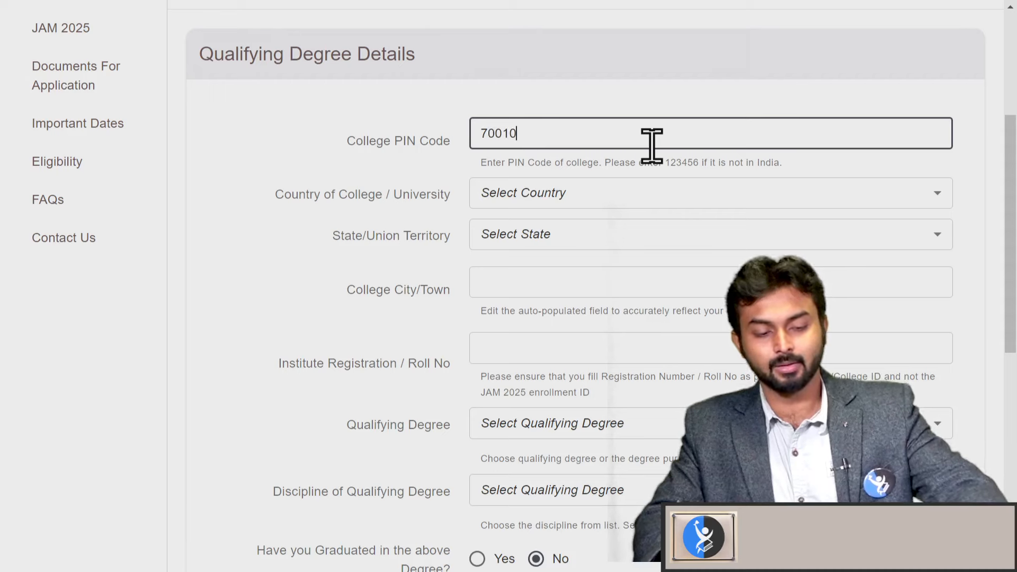
pyautogui.write('2')
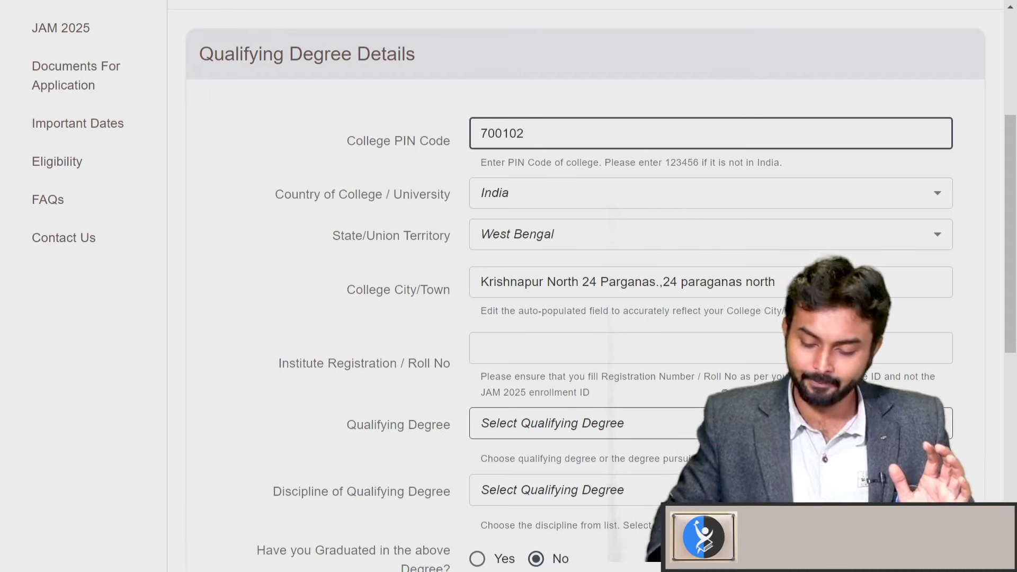
pyautogui.click(674, 349)
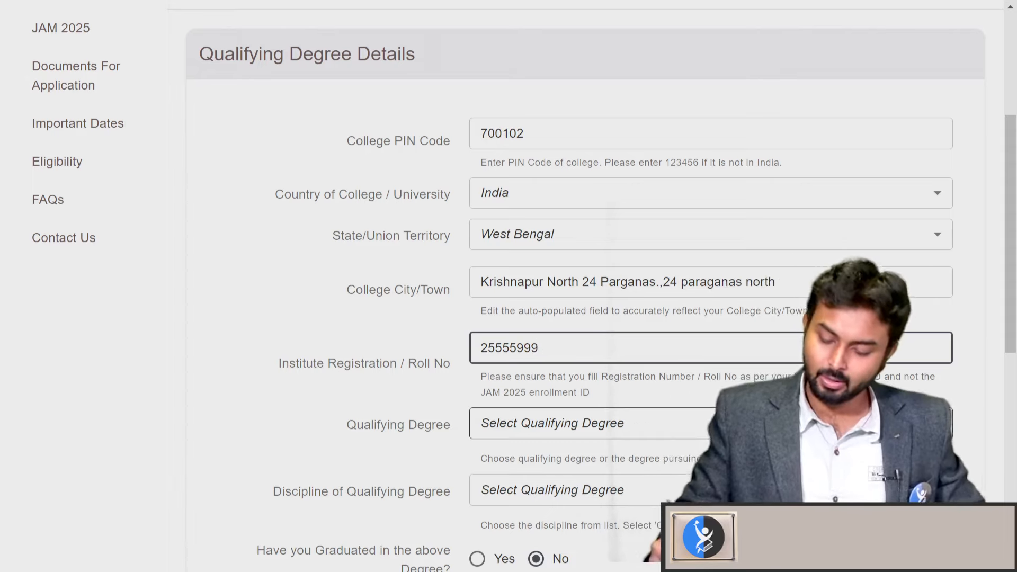
# Set the qualifying degree to B.Sc.(Honours) with discipline Chemistry
pyautogui.click(753, 424)
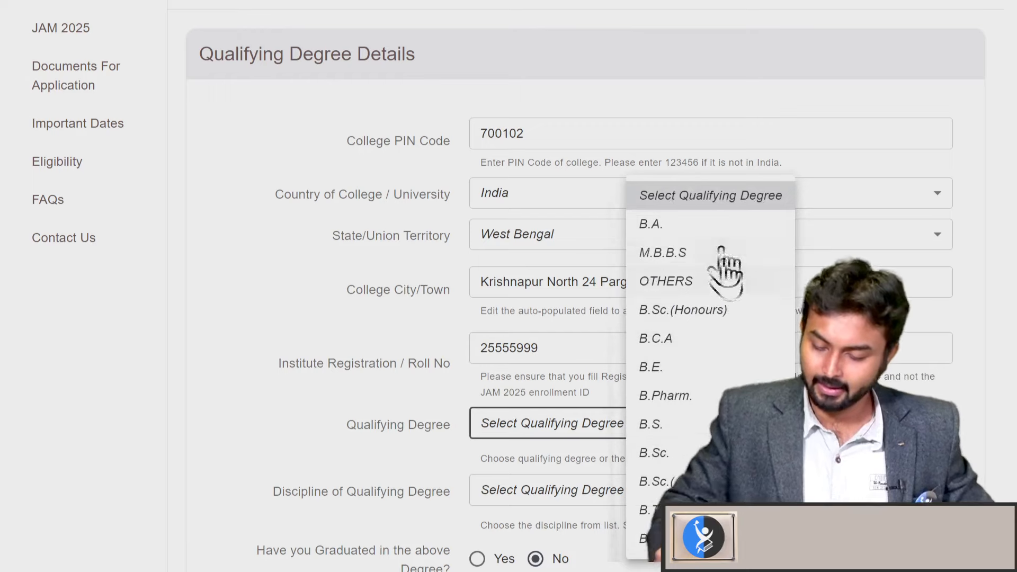
pyautogui.click(734, 318)
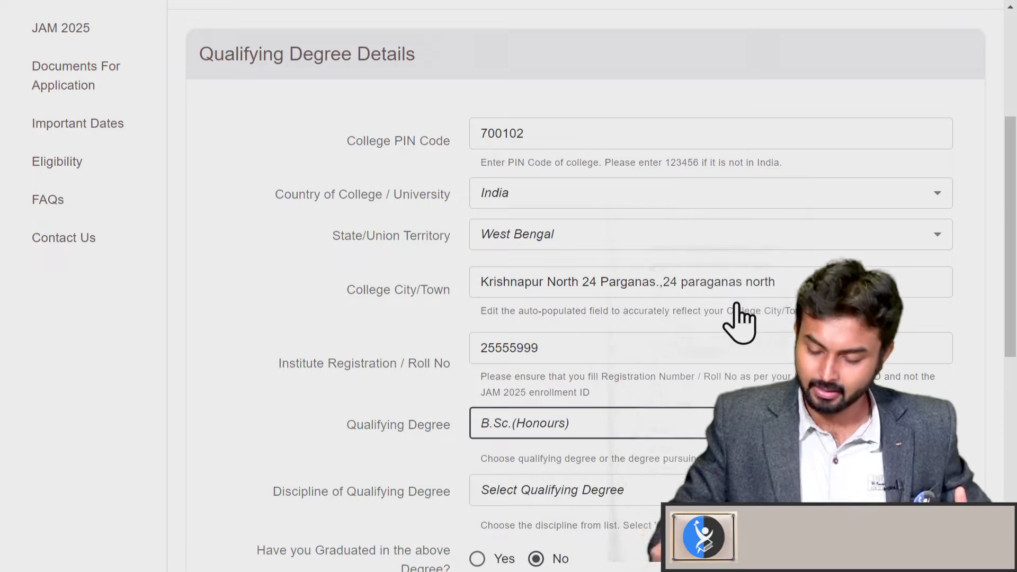
pyautogui.scroll(-3, 749, 370)
pyautogui.click(749, 370)
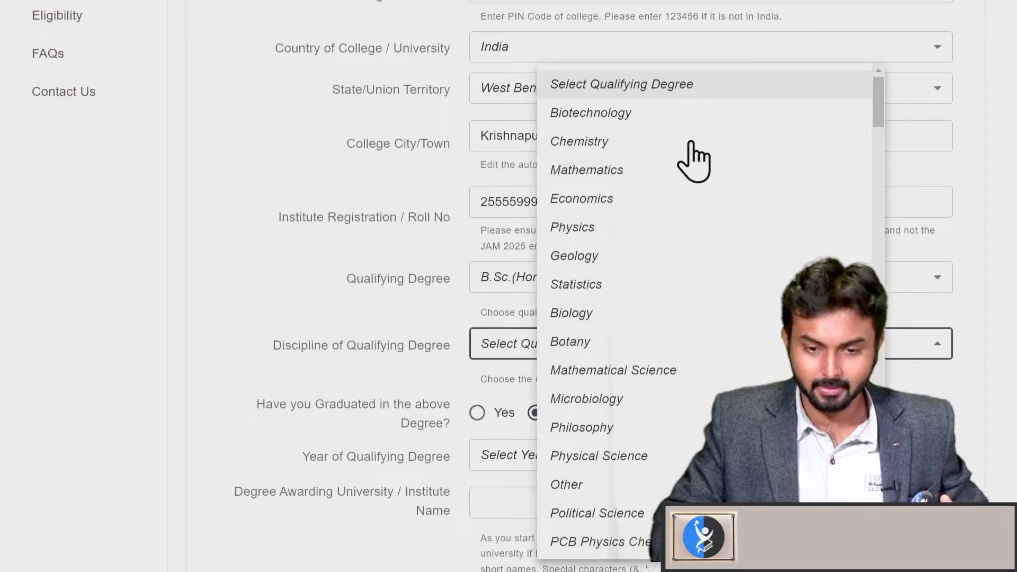
pyautogui.click(632, 142)
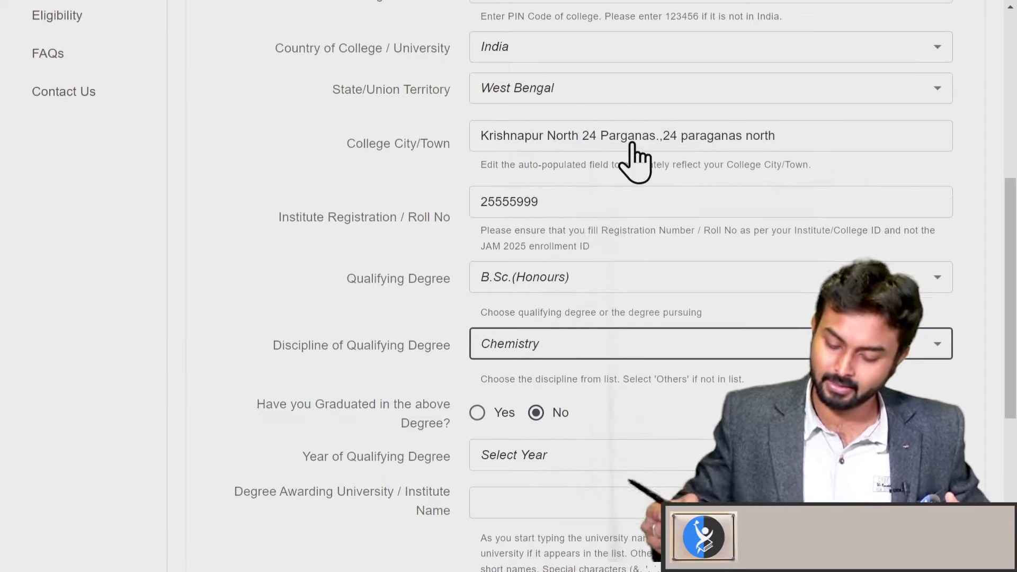
pyautogui.scroll(-2, 708, 435)
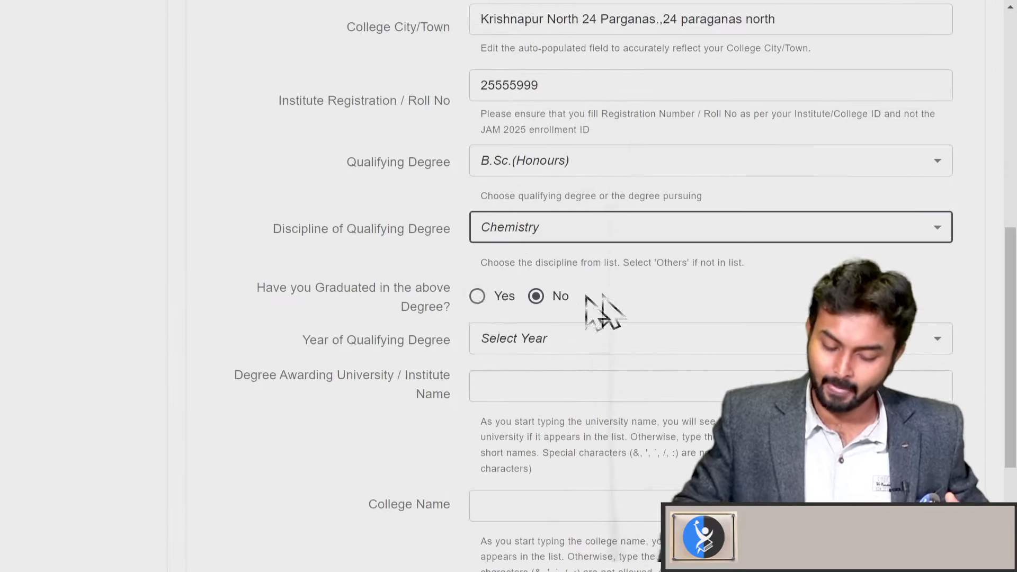
# Mark the degree as already graduated in 2023
pyautogui.click(477, 297)
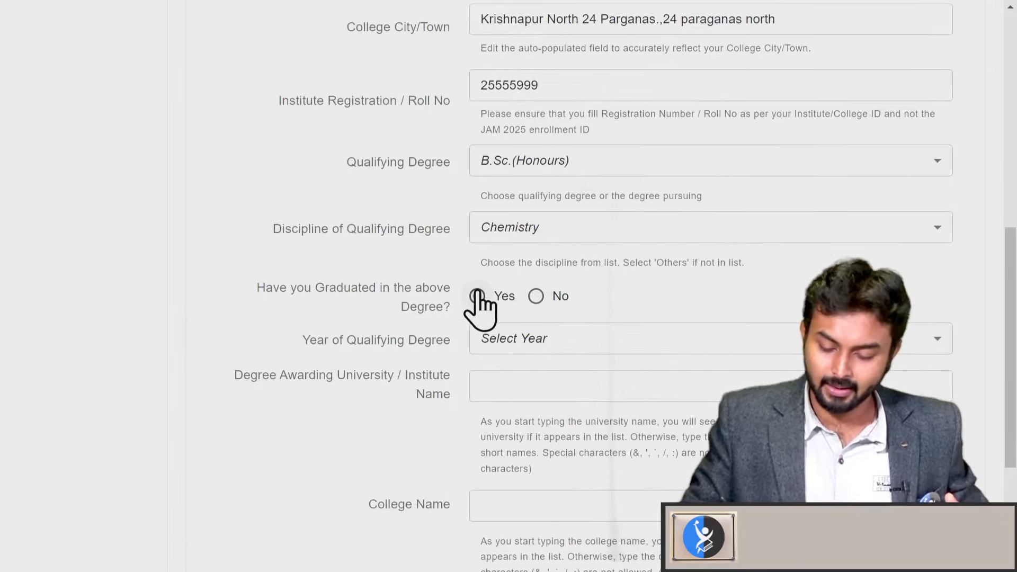
pyautogui.click(646, 343)
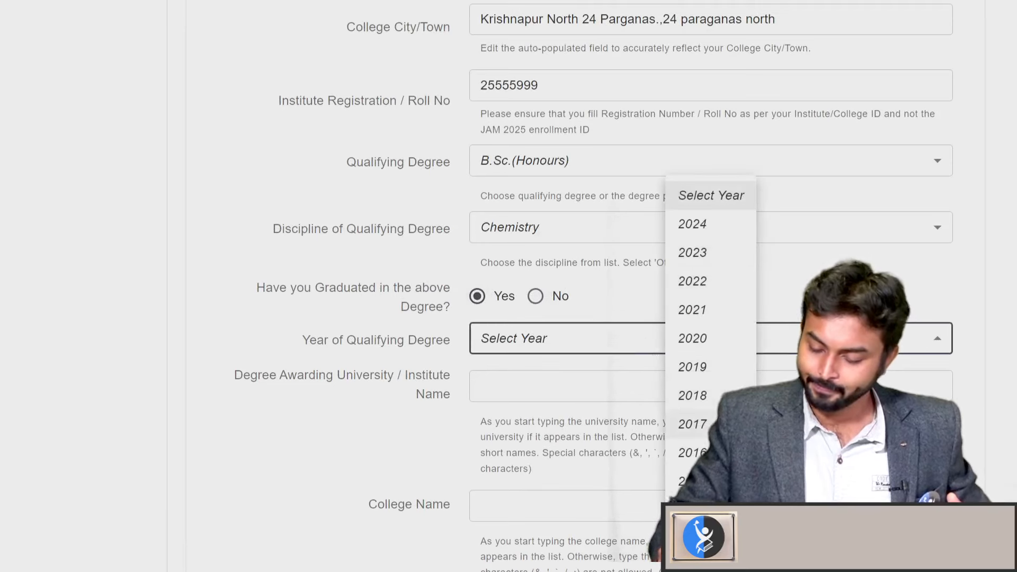
pyautogui.click(719, 254)
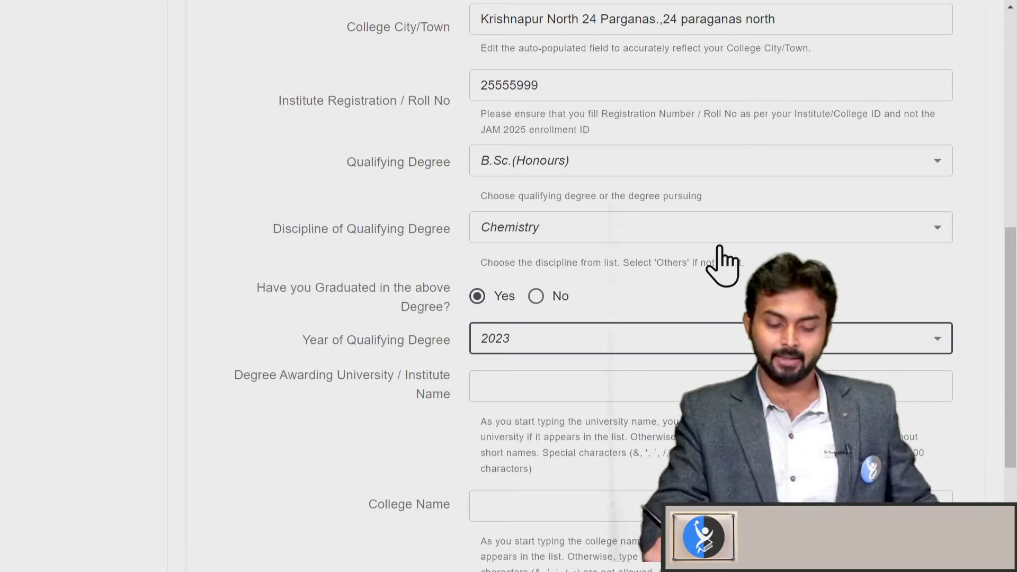
pyautogui.click(768, 381)
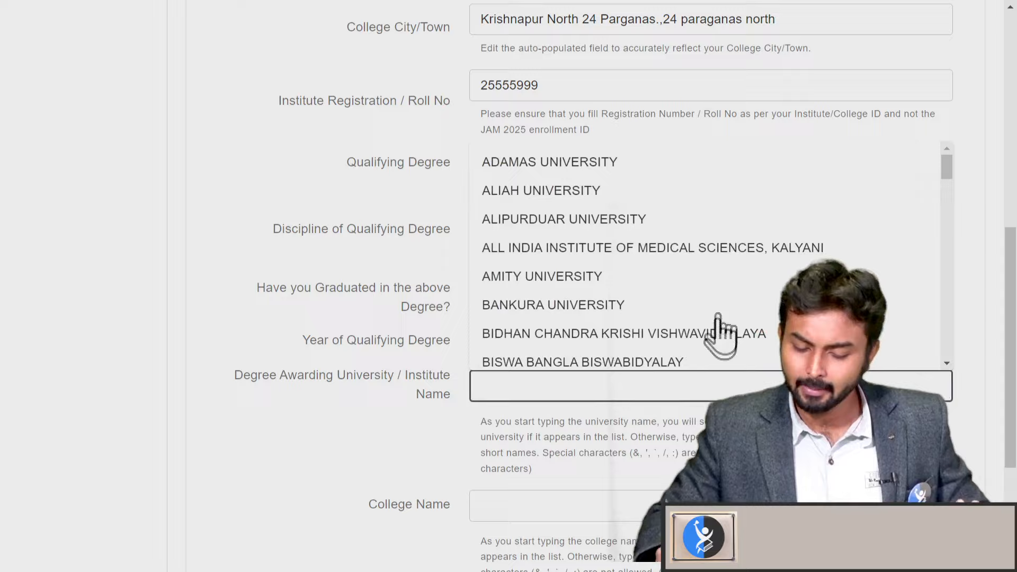
# Choose CALCUTTA UNIVERSITY as the degree-awarding university
pyautogui.scroll(-6, 747, 228)
pyautogui.scroll(-2, 731, 261)
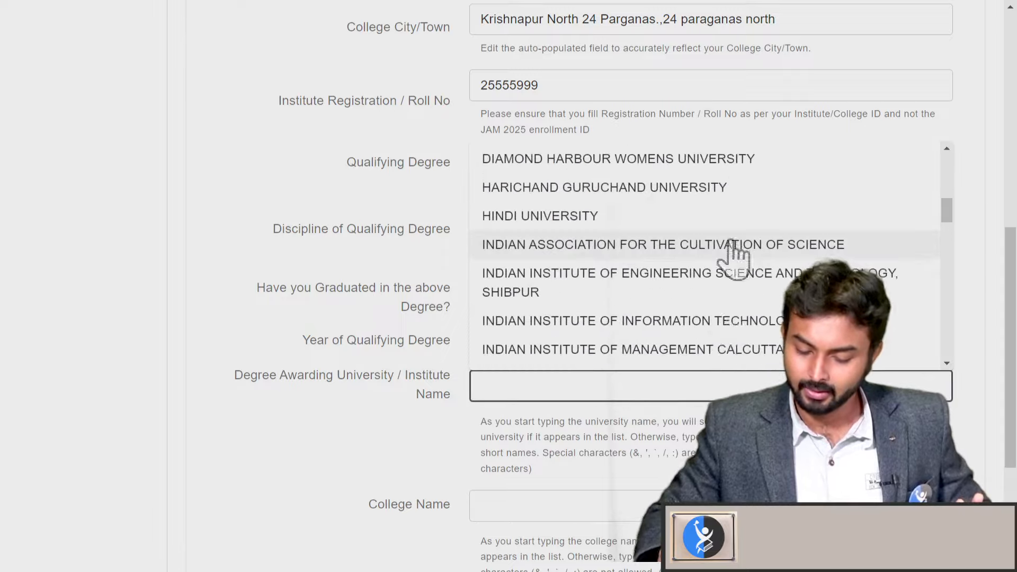
pyautogui.scroll(-6, 731, 339)
pyautogui.scroll(-10, 747, 265)
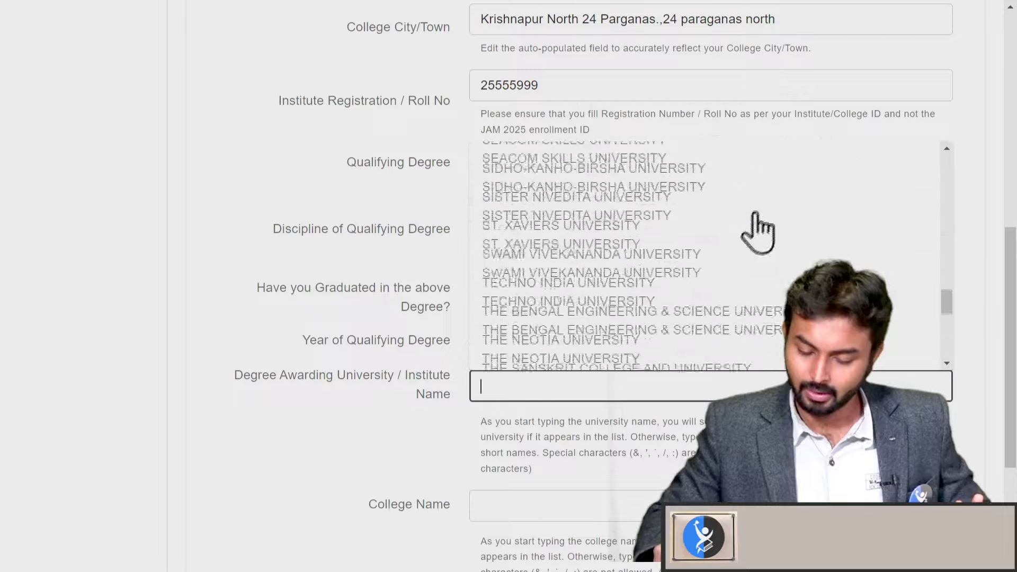
pyautogui.scroll(6, 716, 318)
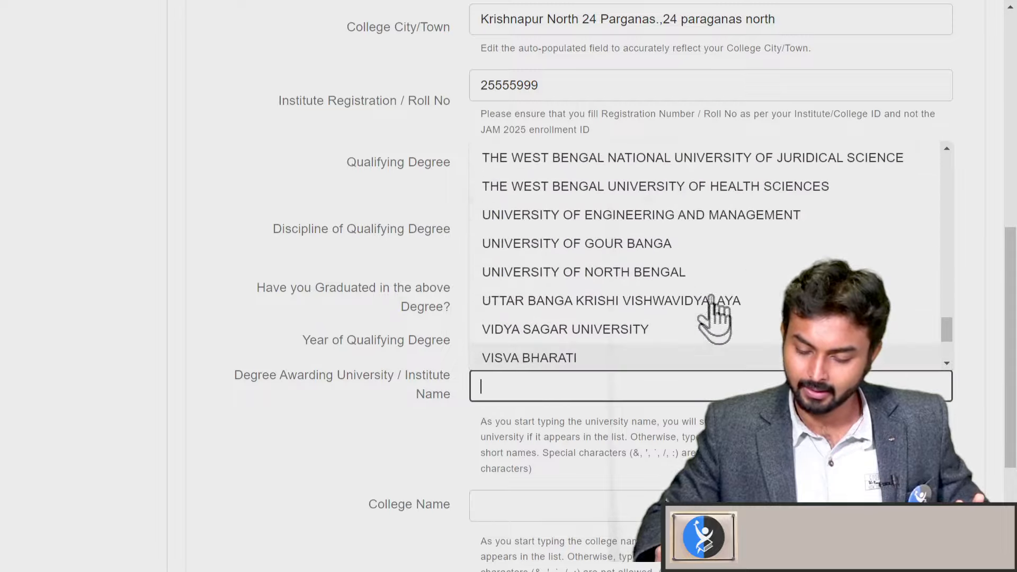
pyautogui.scroll(-3, 740, 239)
pyautogui.scroll(-3, 740, 240)
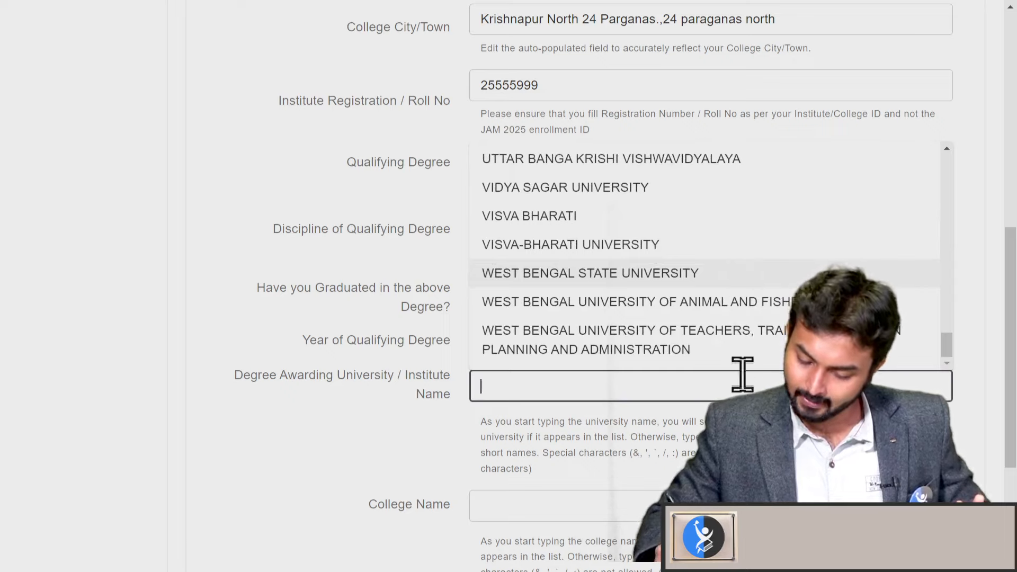
pyautogui.scroll(10, 726, 360)
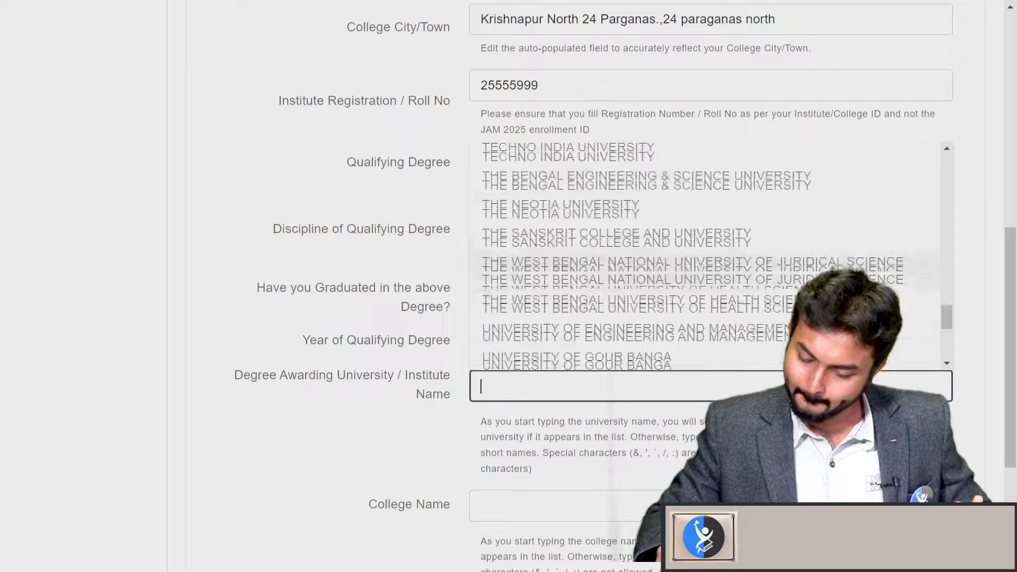
pyautogui.scroll(10, 720, 339)
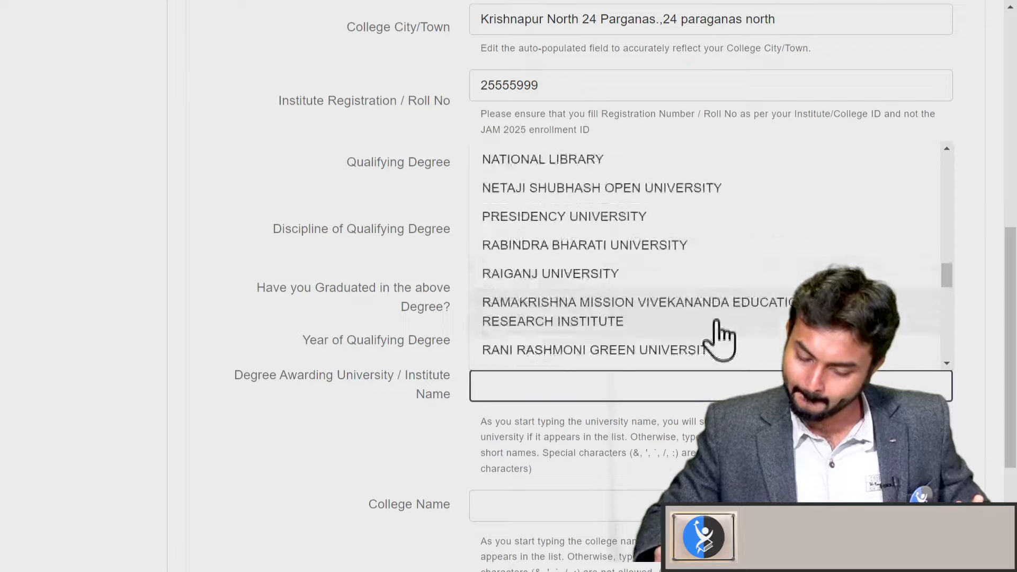
pyautogui.scroll(10, 718, 345)
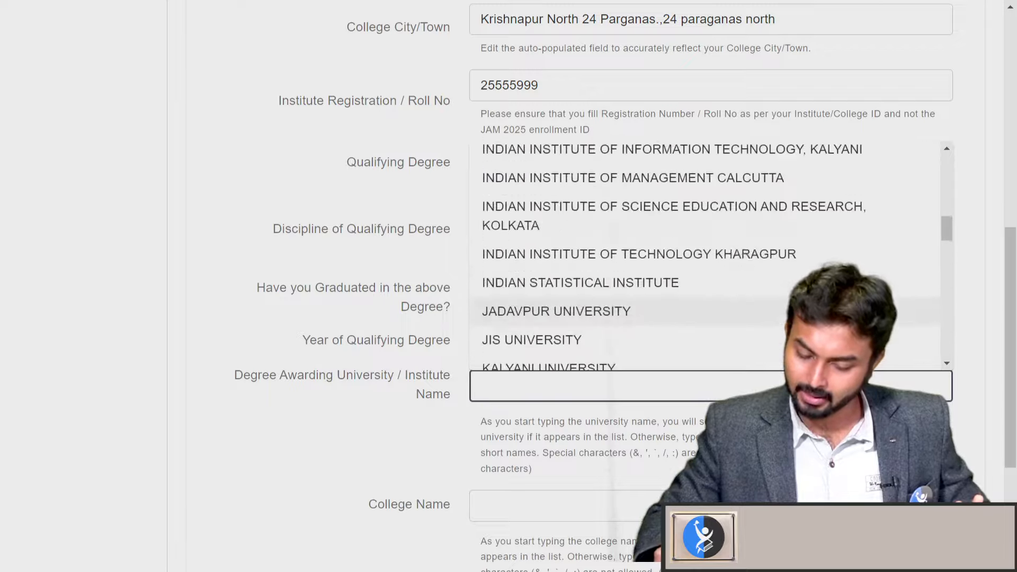
pyautogui.scroll(10, 704, 374)
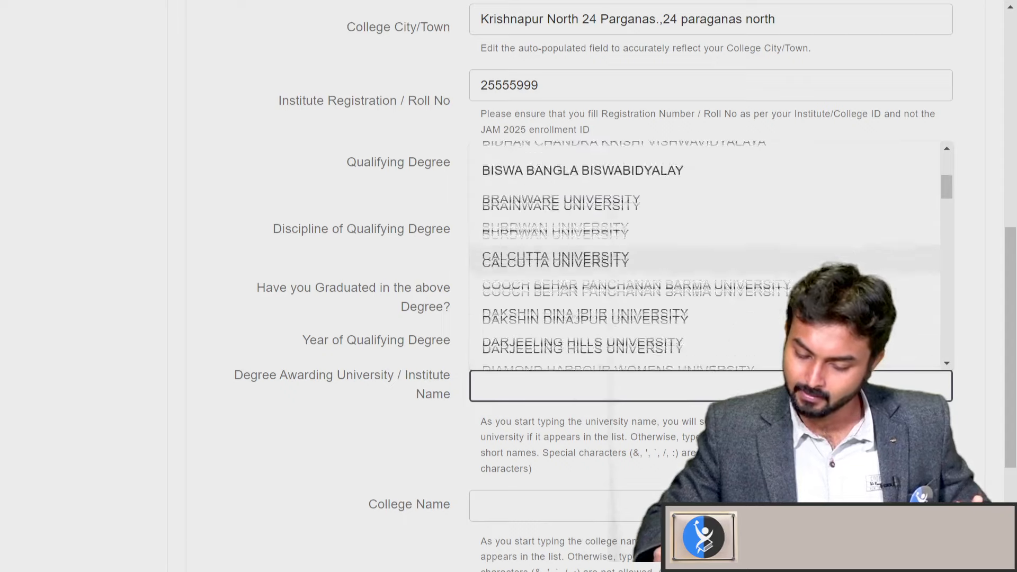
pyautogui.click(697, 306)
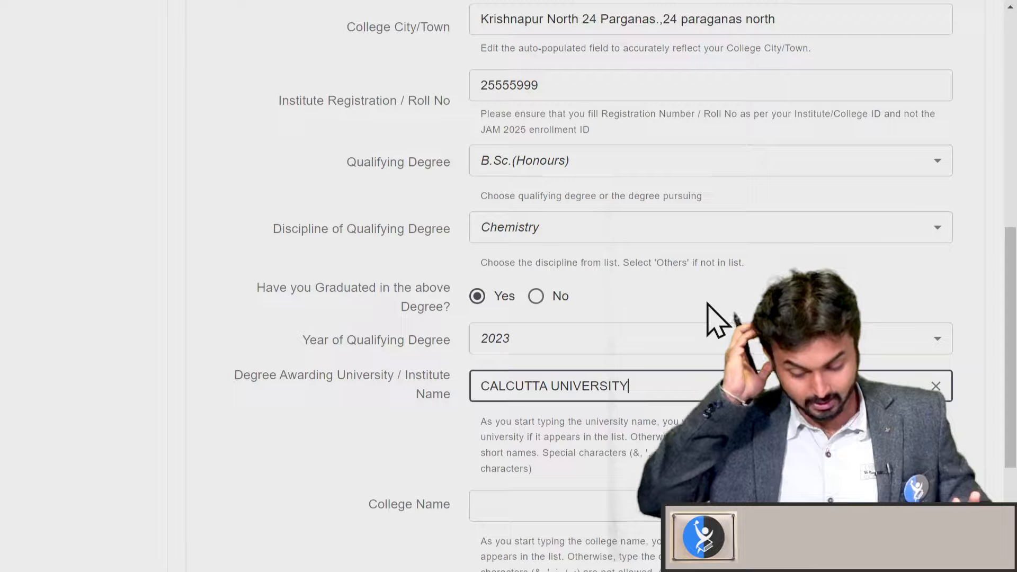
# Select VIVEKANAND COLLEGE from the College Name list
pyautogui.click(653, 504)
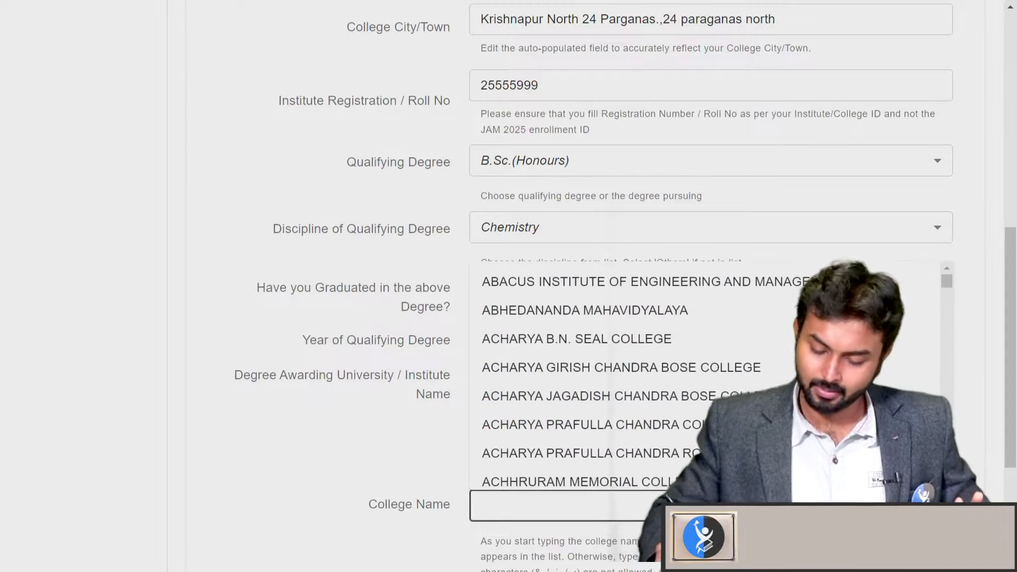
pyautogui.scroll(-8, 747, 326)
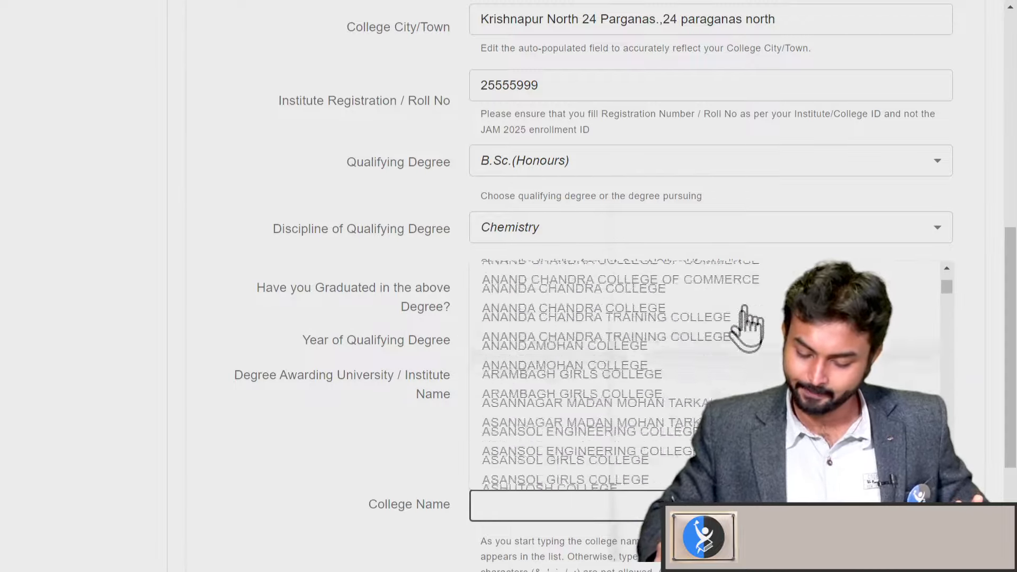
pyautogui.scroll(-20, 747, 326)
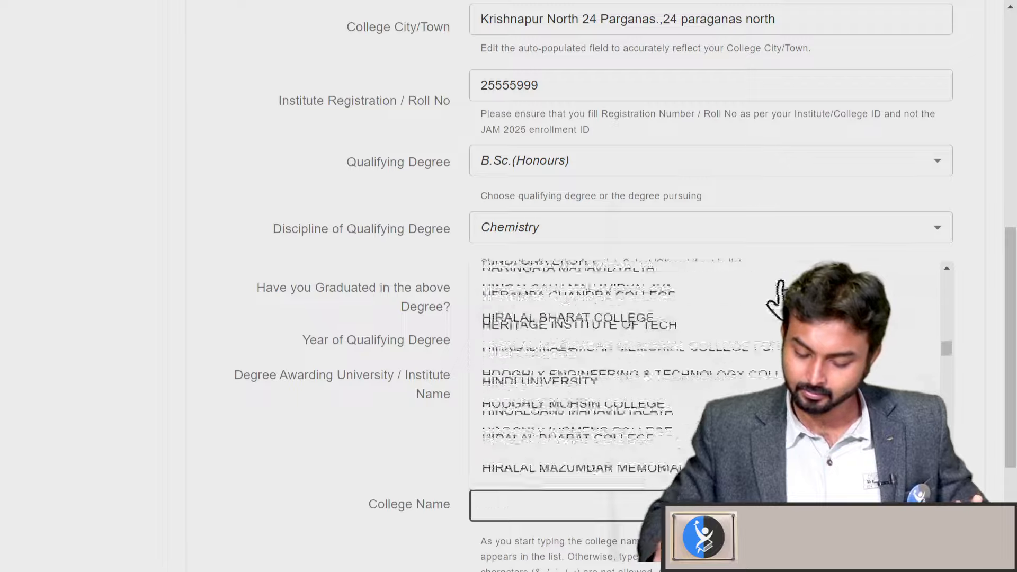
pyautogui.scroll(-20, 773, 307)
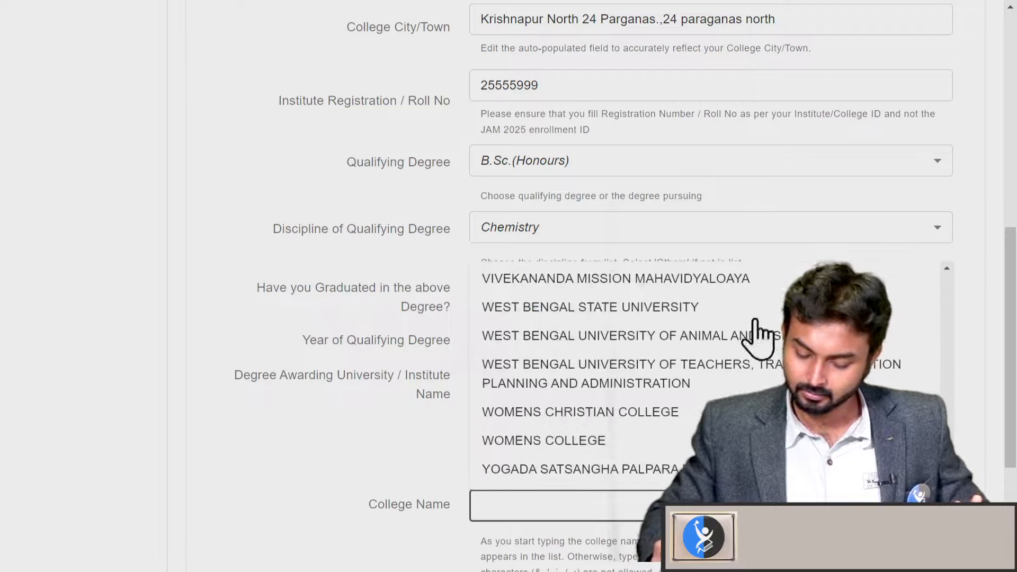
pyautogui.scroll(3, 757, 333)
pyautogui.scroll(5, 742, 366)
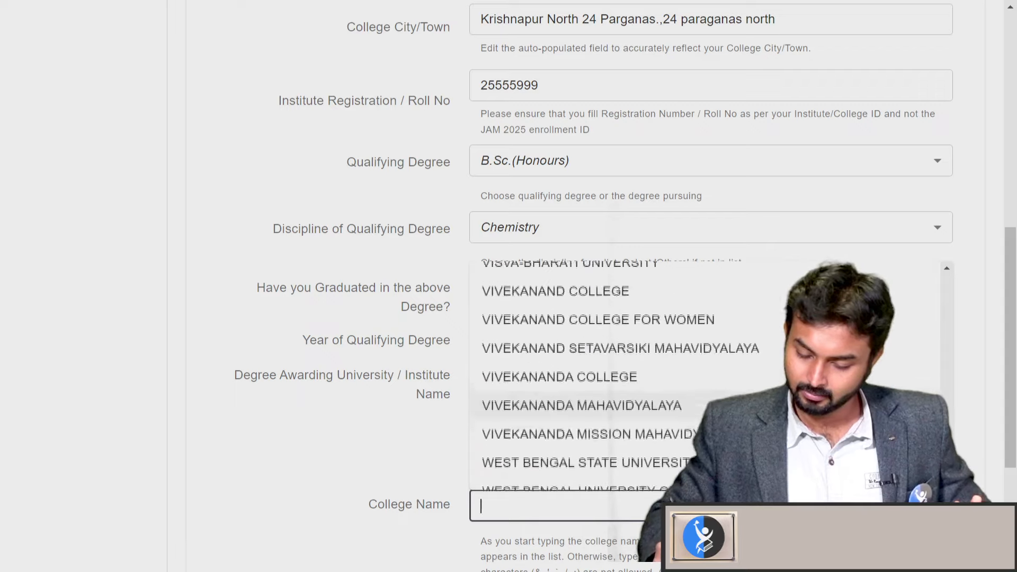
pyautogui.click(681, 336)
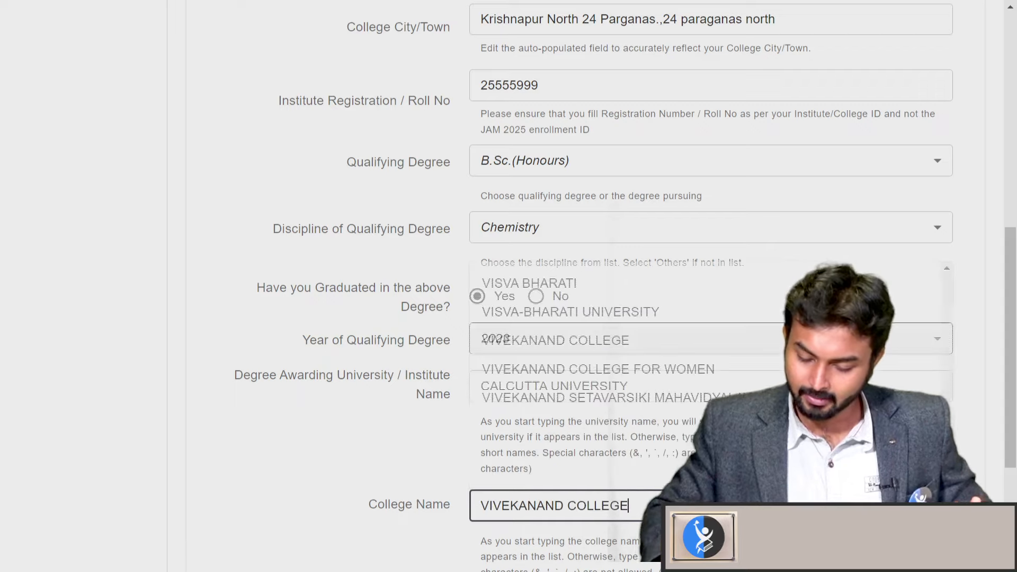
pyautogui.scroll(-3, 619, 355)
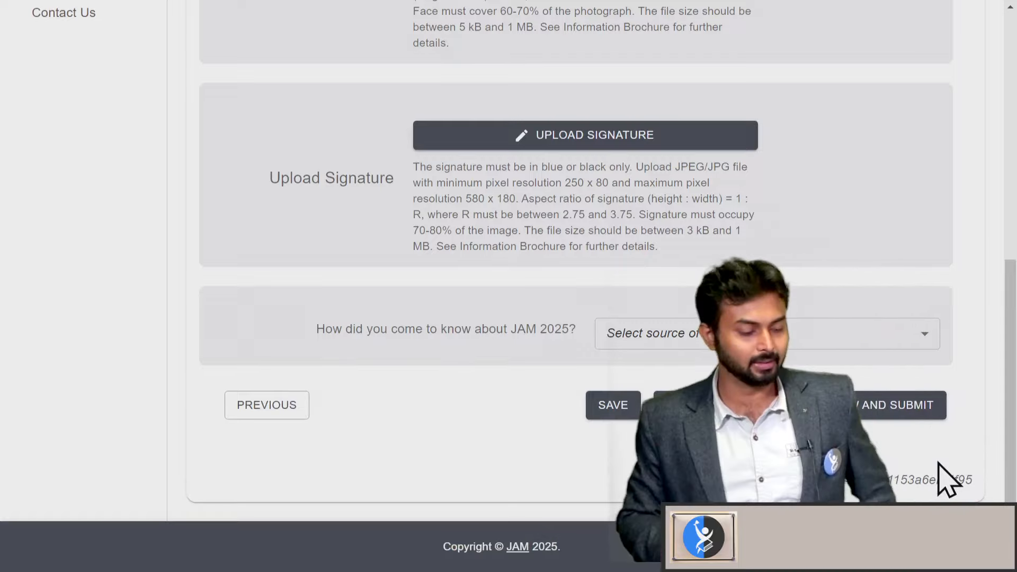
# Set 'How did you come to know about JAM 2025?' to JAM 2025 Poster
pyautogui.scroll(5, 595, 170)
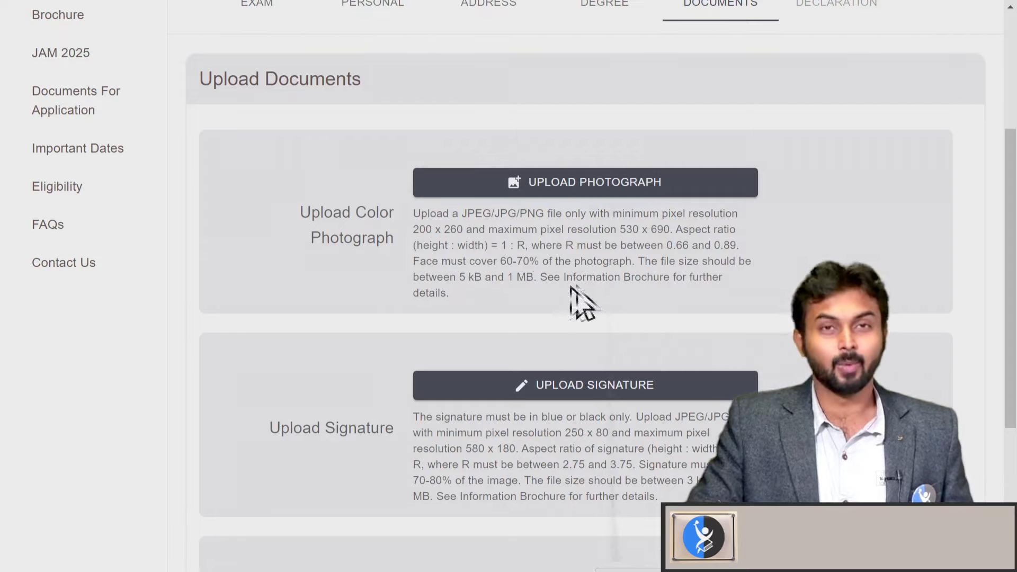
pyautogui.scroll(-3, 790, 318)
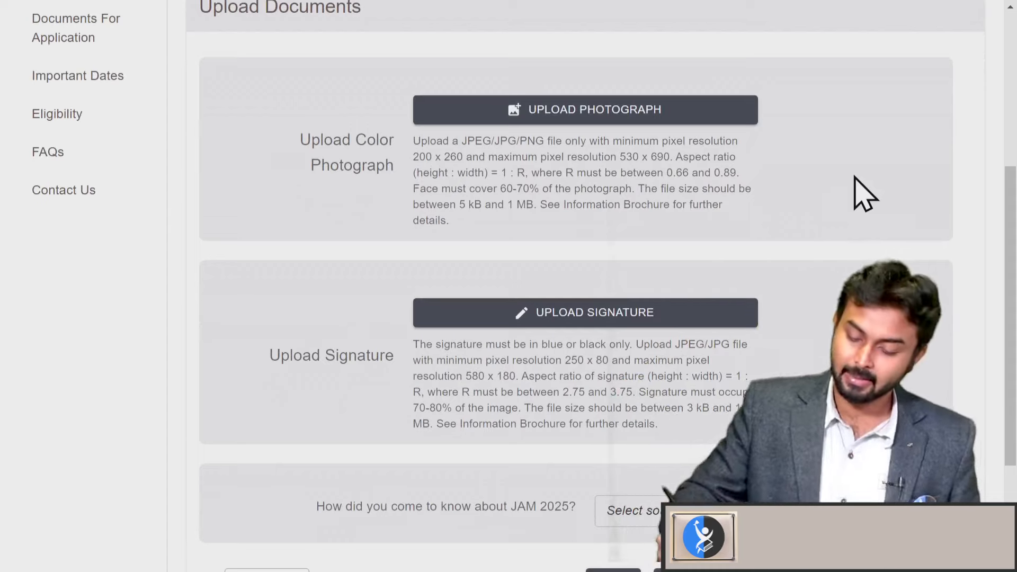
pyautogui.scroll(-3, 731, 318)
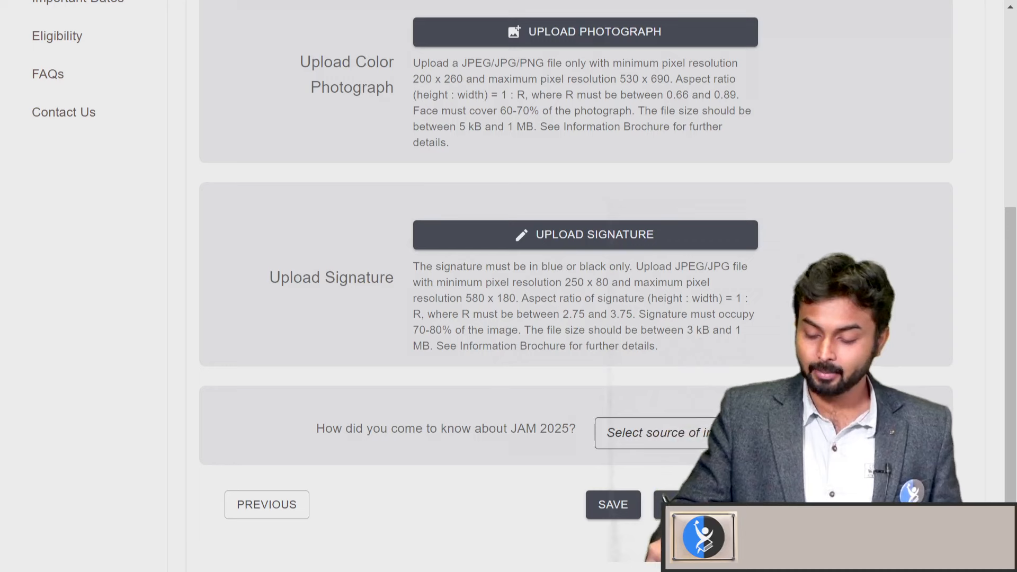
pyautogui.click(767, 442)
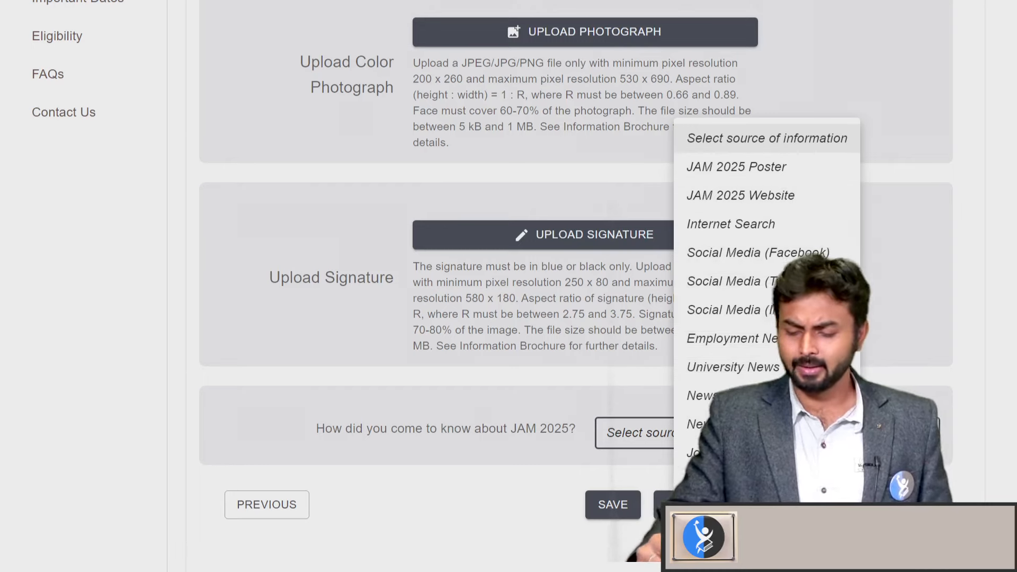
pyautogui.click(805, 165)
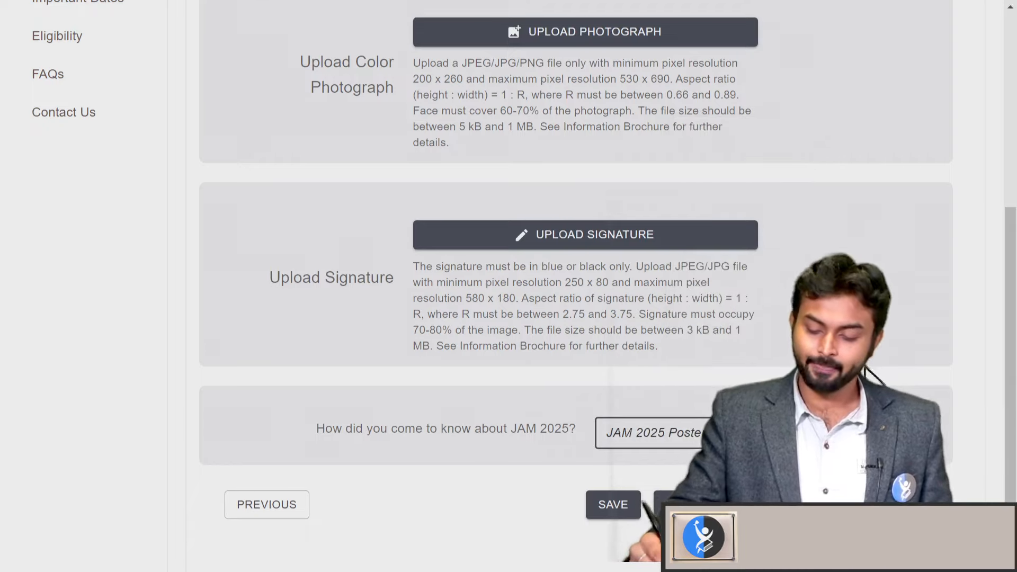
pyautogui.scroll(-1, 874, 344)
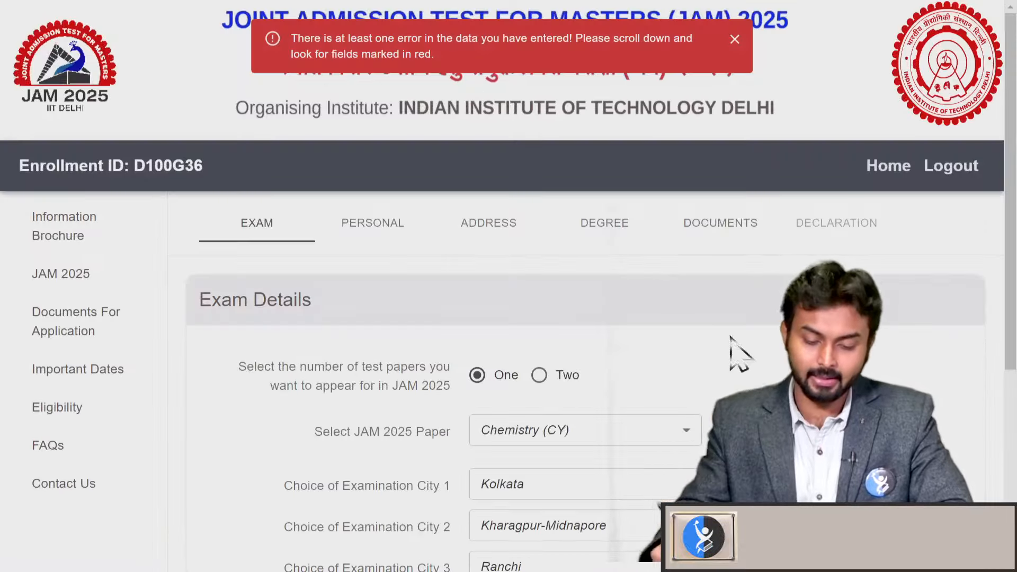
# Advance past the Address and Degree steps to the Documents step
pyautogui.scroll(-5, 731, 351)
pyautogui.scroll(10, 940, 431)
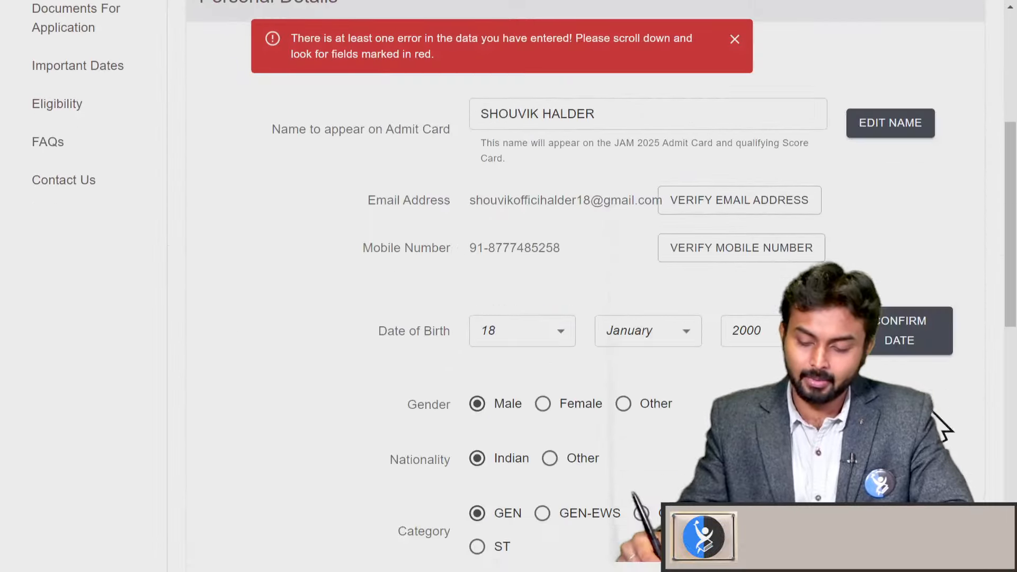
pyautogui.scroll(-10, 943, 435)
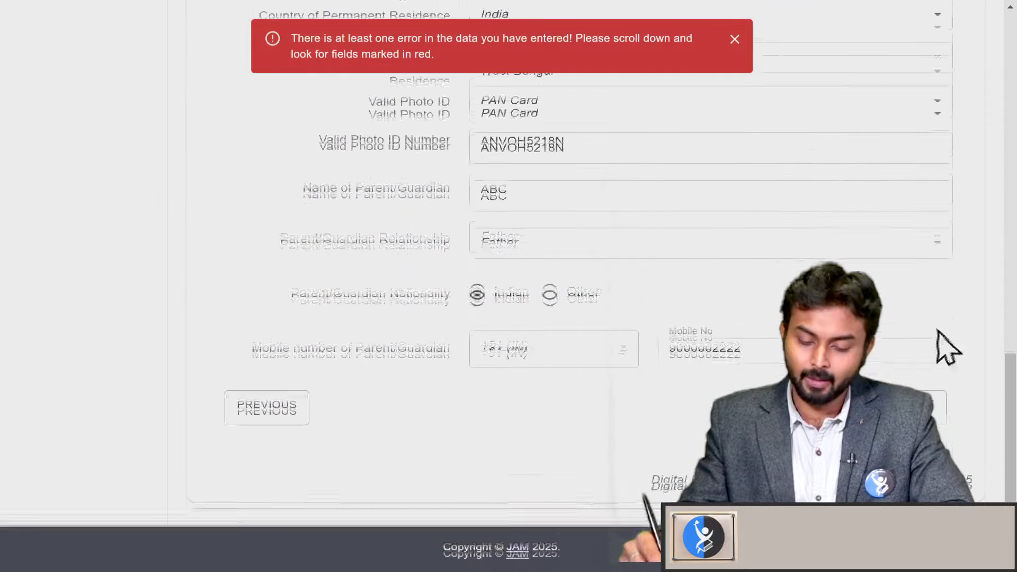
pyautogui.click(927, 409)
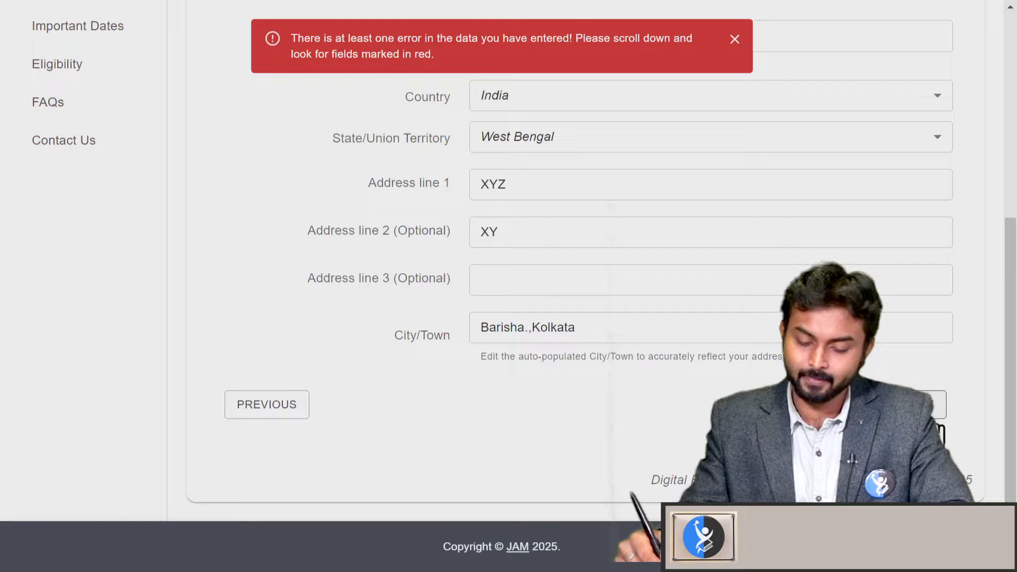
pyautogui.click(943, 432)
pyautogui.scroll(-10, 936, 318)
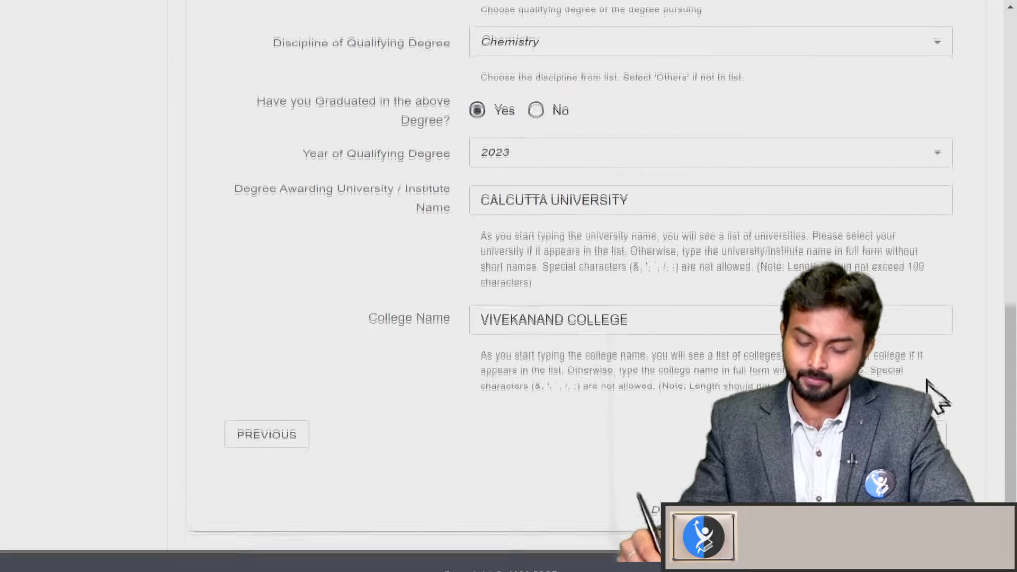
pyautogui.click(942, 432)
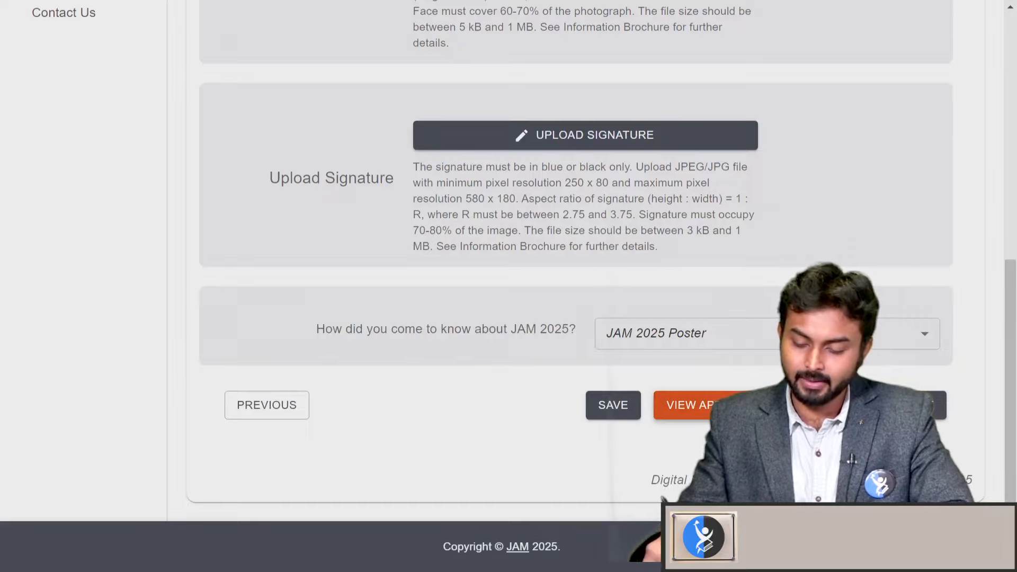
# Preview the whole application and scroll through it
pyautogui.click(939, 407)
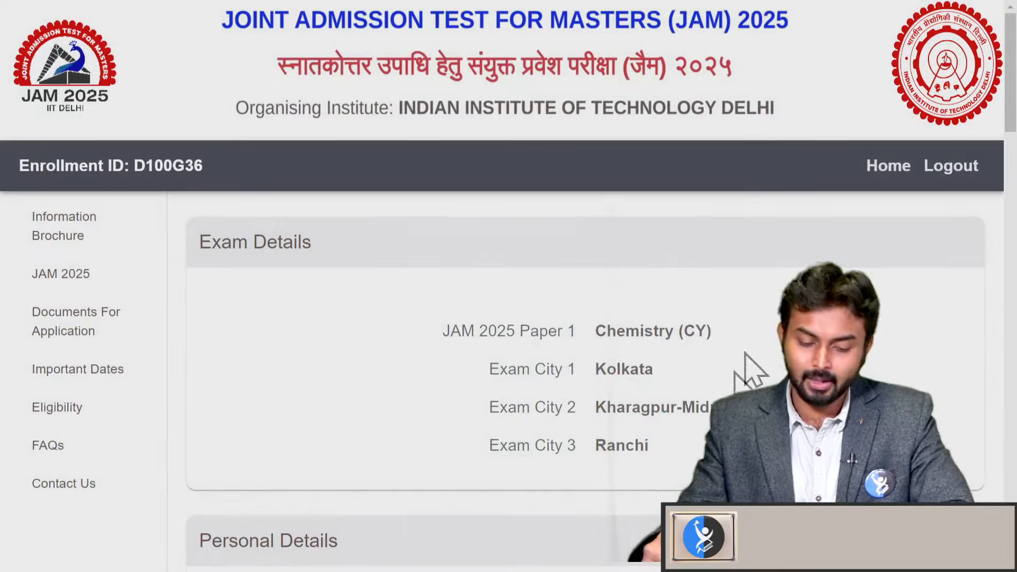
pyautogui.scroll(-15, 749, 371)
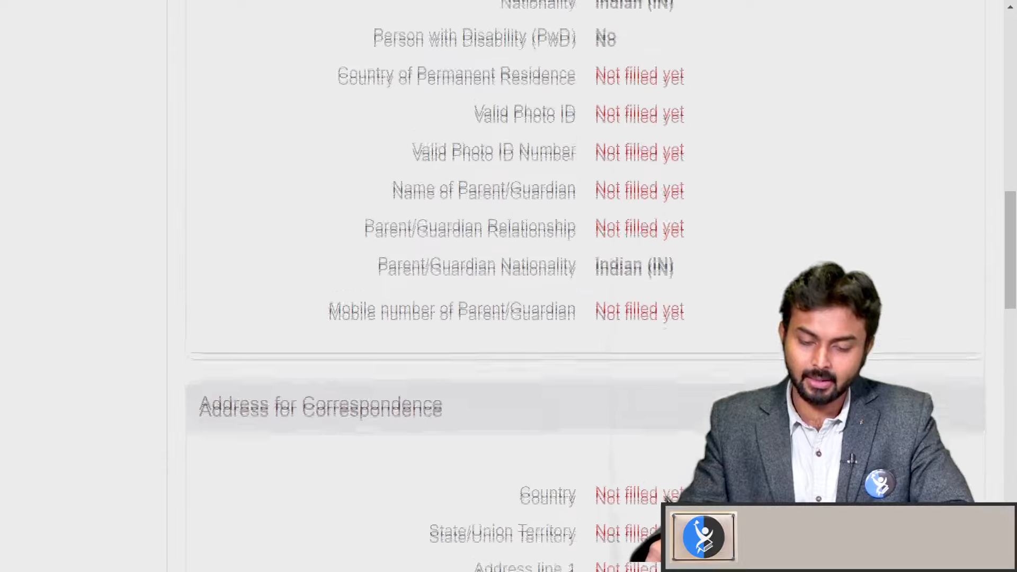
pyautogui.scroll(4, 666, 497)
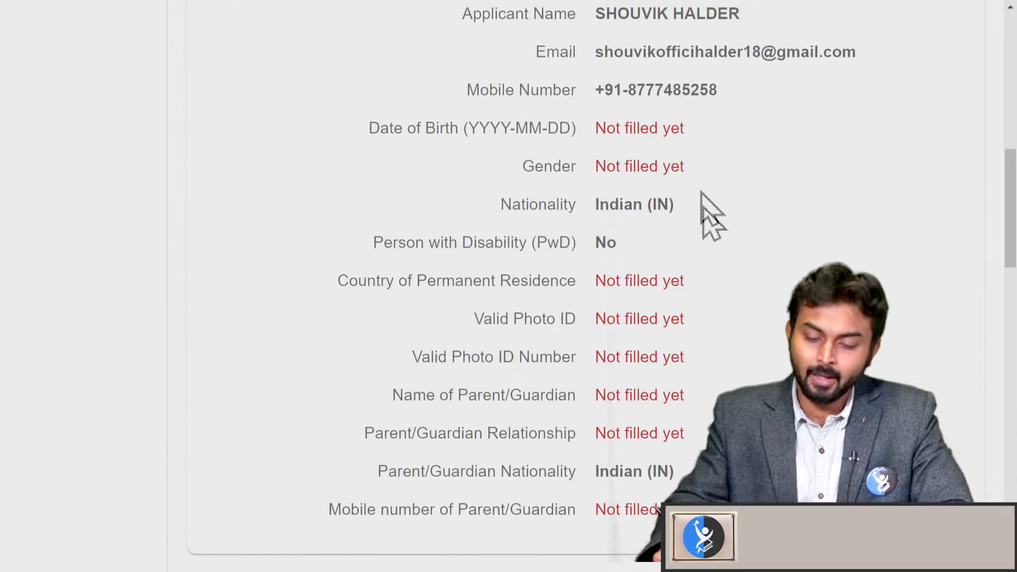
pyautogui.scroll(-2, 706, 331)
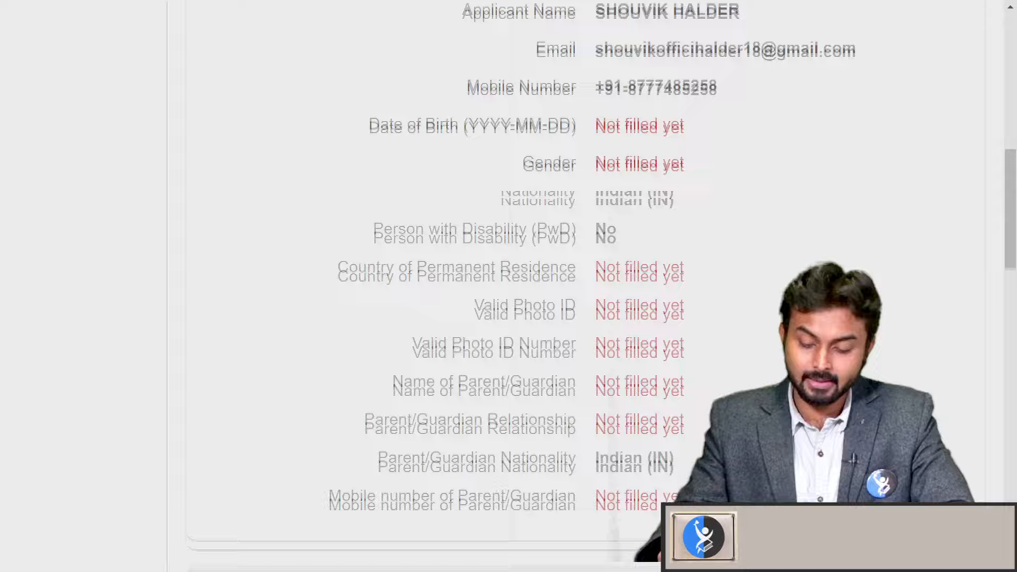
pyautogui.scroll(-10, 715, 363)
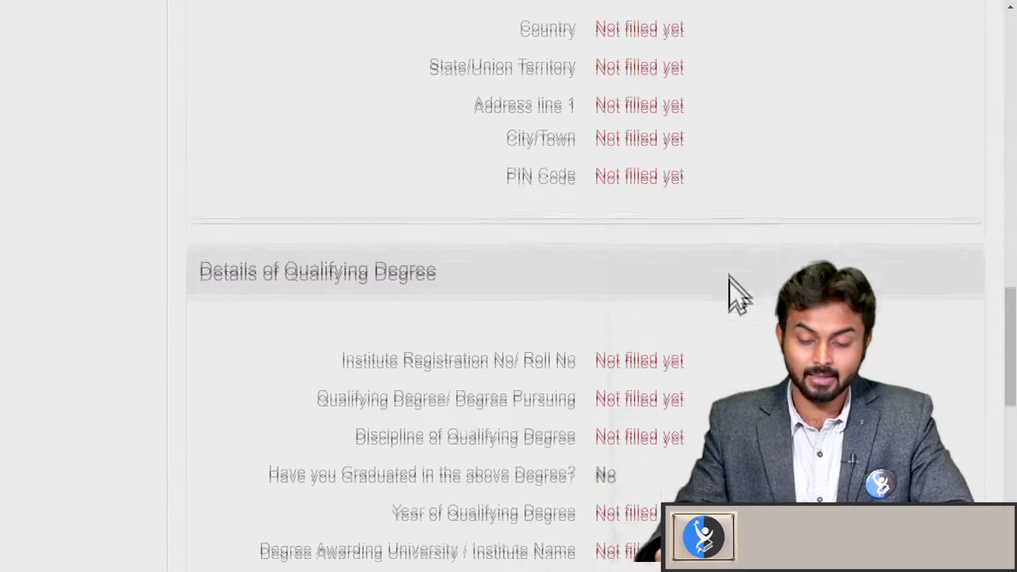
pyautogui.scroll(-10, 729, 275)
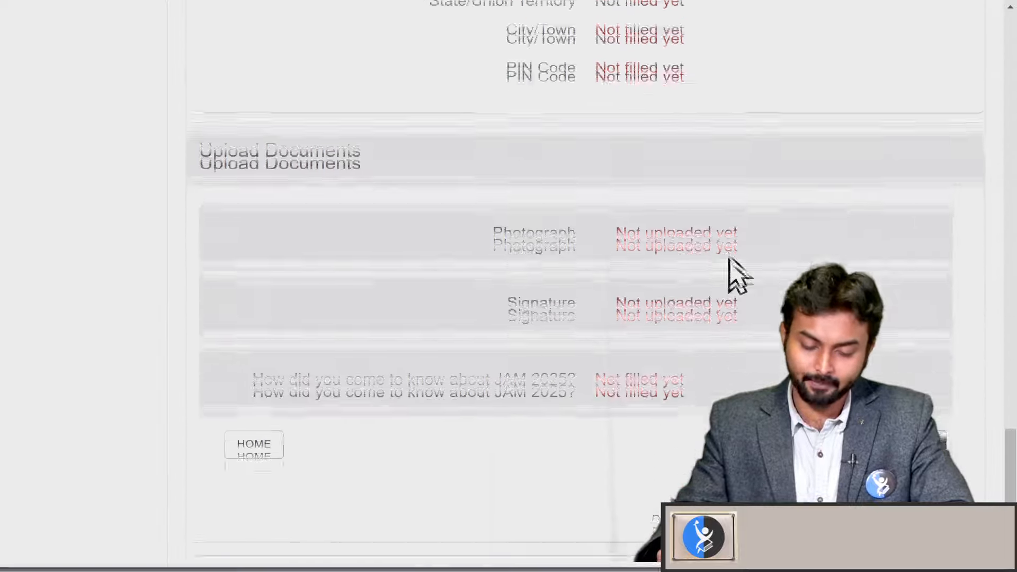
pyautogui.scroll(-2, 736, 291)
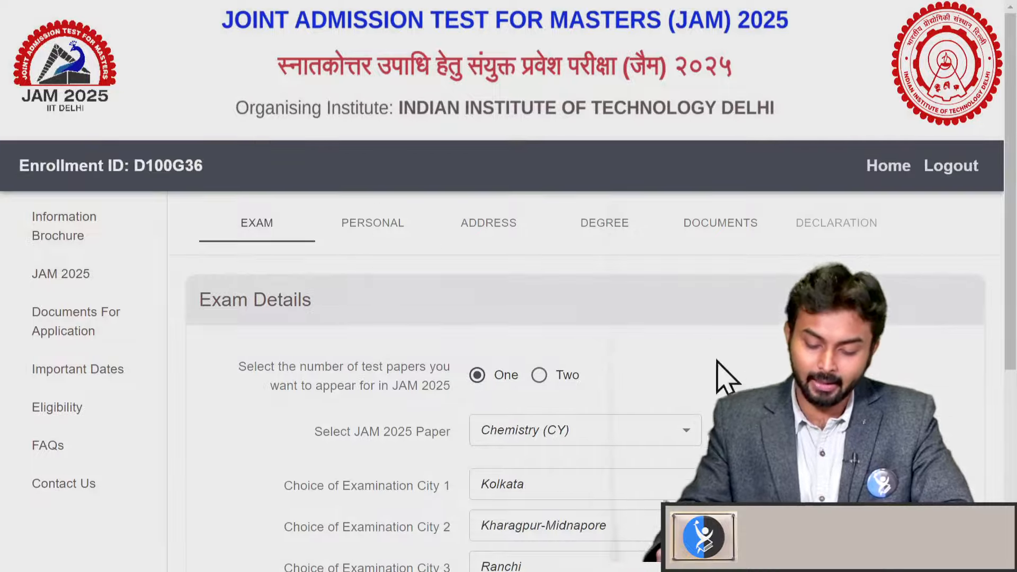
# Switch to the Personal Details section and scroll through it
pyautogui.scroll(-5, 717, 361)
pyautogui.scroll(5, 615, 477)
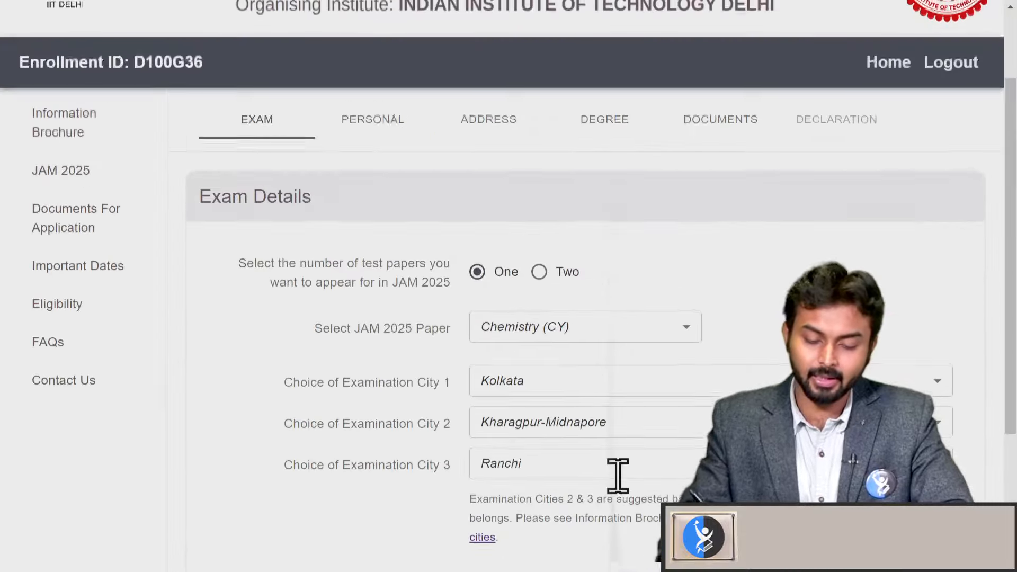
pyautogui.click(387, 122)
pyautogui.scroll(-1, 387, 122)
pyautogui.scroll(-8, 715, 324)
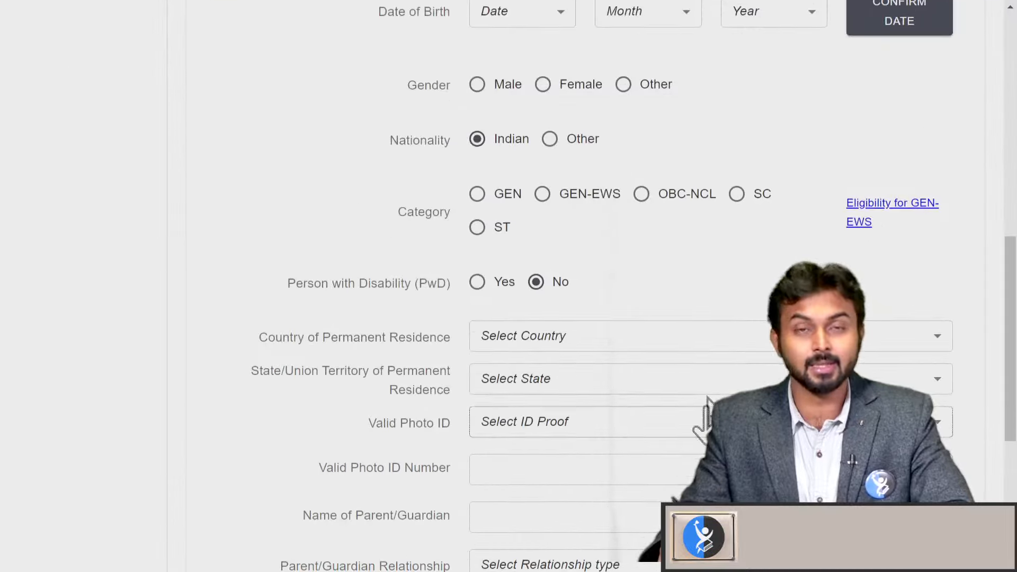
pyautogui.scroll(-5, 718, 272)
pyautogui.scroll(12, 685, 442)
pyautogui.scroll(2, 685, 327)
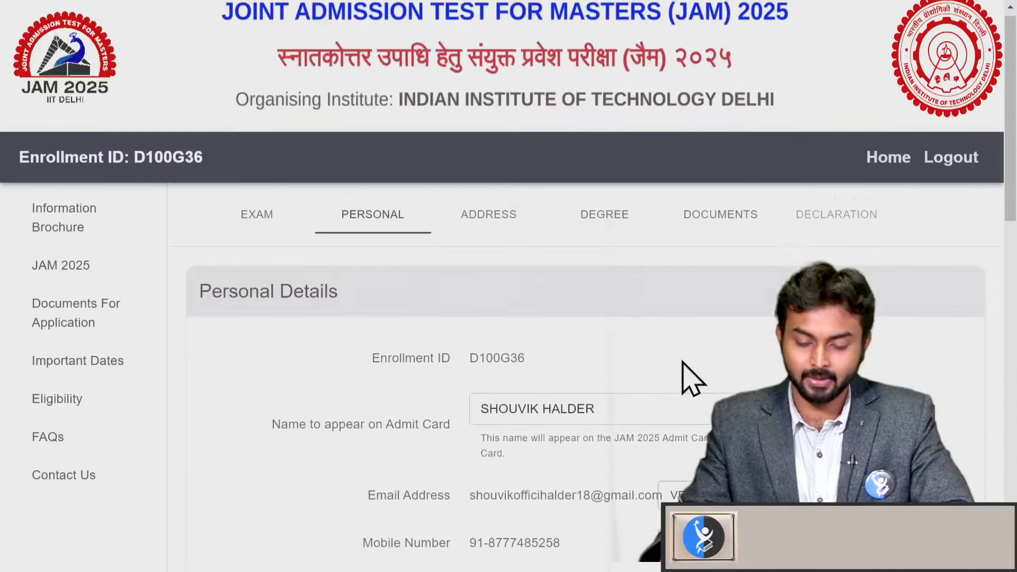
pyautogui.scroll(-2, 701, 344)
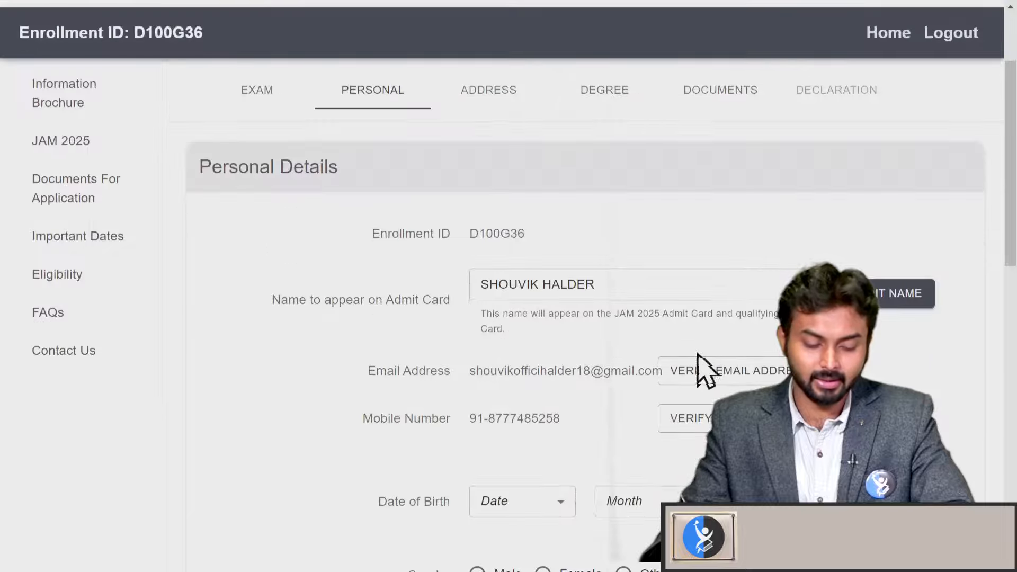
pyautogui.scroll(-1, 704, 368)
pyautogui.scroll(3, 819, 257)
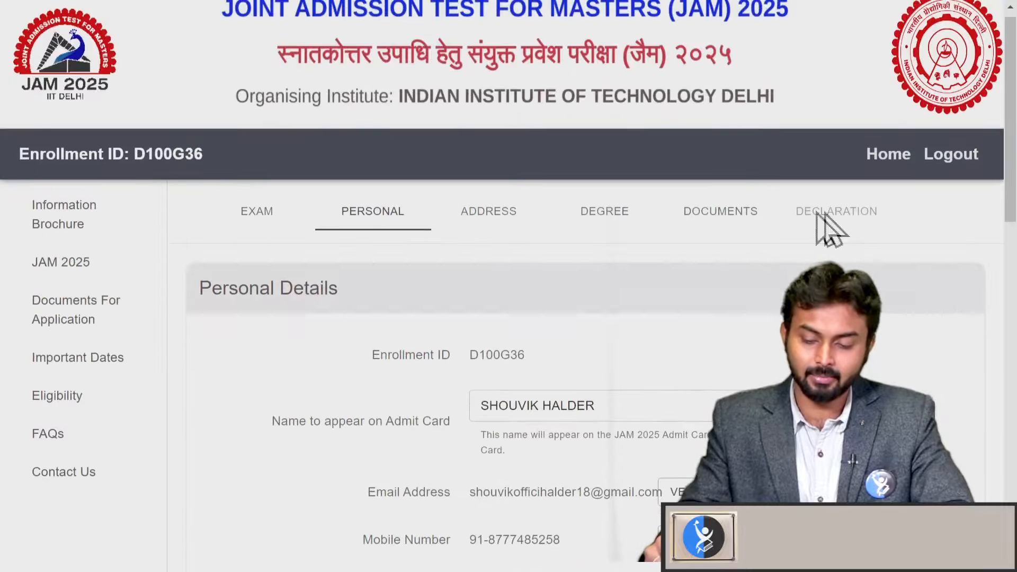
# Review the photograph and signature upload requirements on the Documents section
pyautogui.click(741, 213)
pyautogui.scroll(-5, 803, 255)
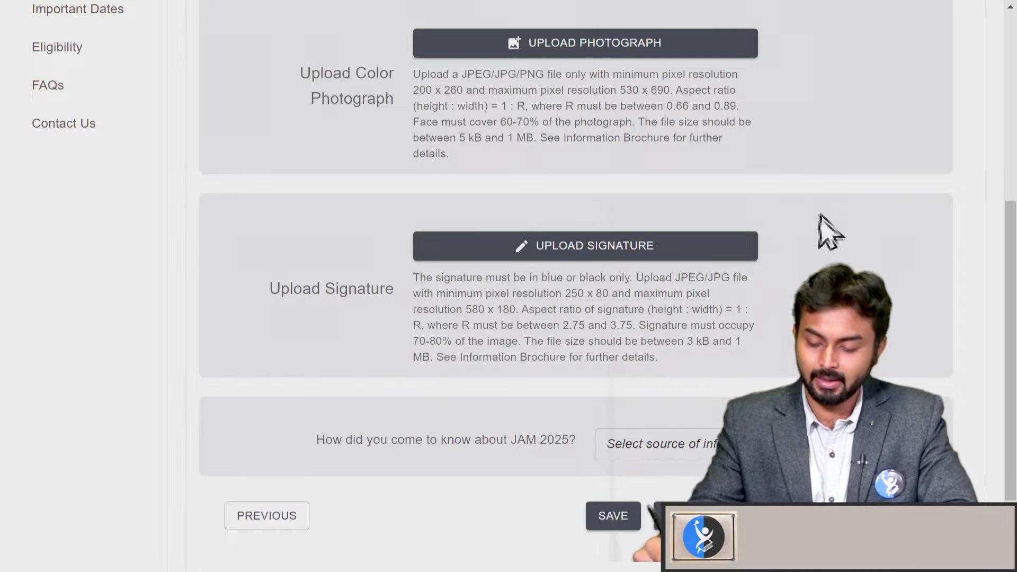
pyautogui.scroll(5, 642, 501)
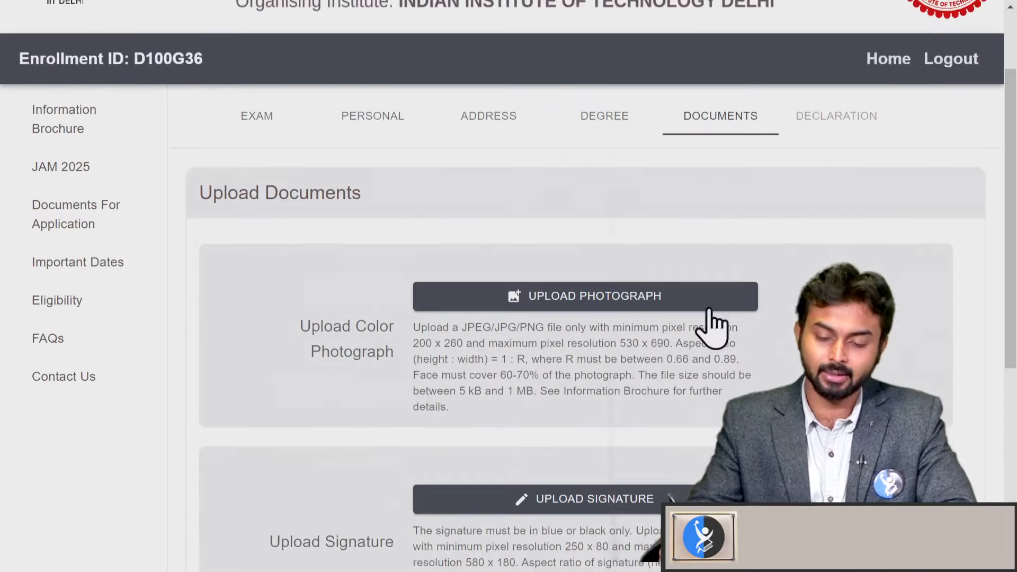
# Return to the Personal Details section of the form
pyautogui.click(398, 119)
pyautogui.scroll(-3, 732, 312)
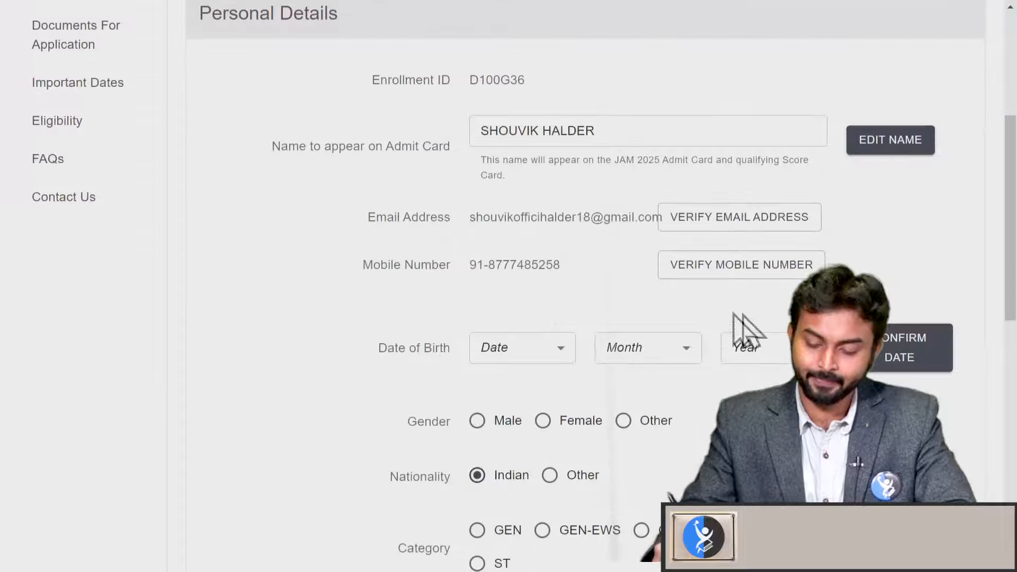
pyautogui.scroll(-6, 631, 268)
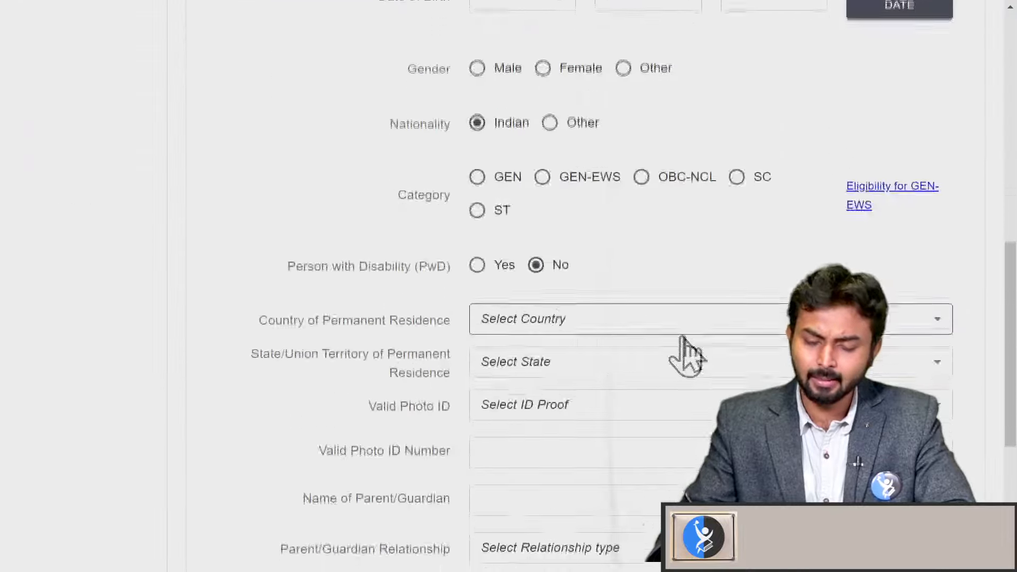
pyautogui.scroll(9, 689, 286)
pyautogui.scroll(3, 710, 254)
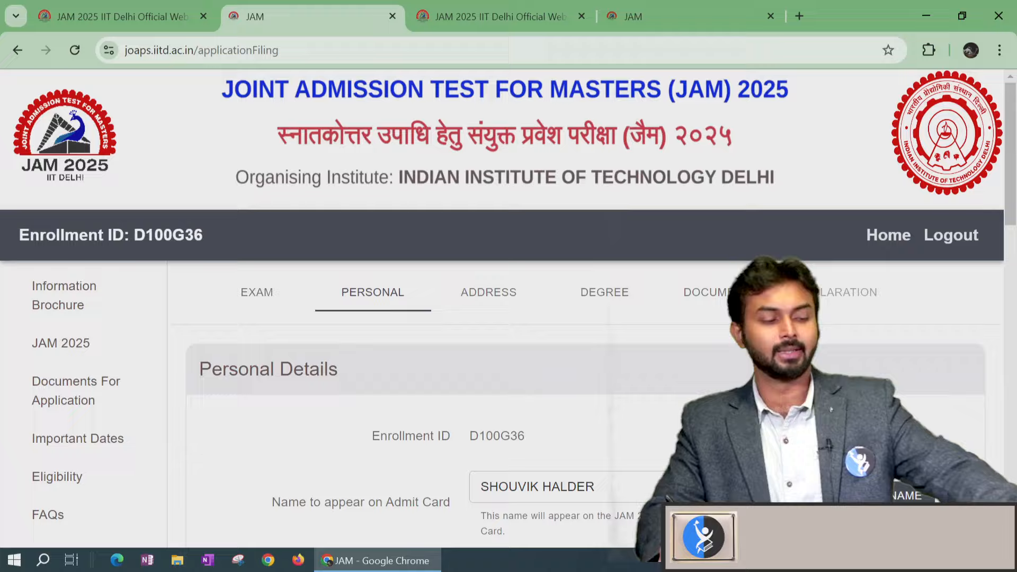
pyautogui.scroll(-12, 756, 320)
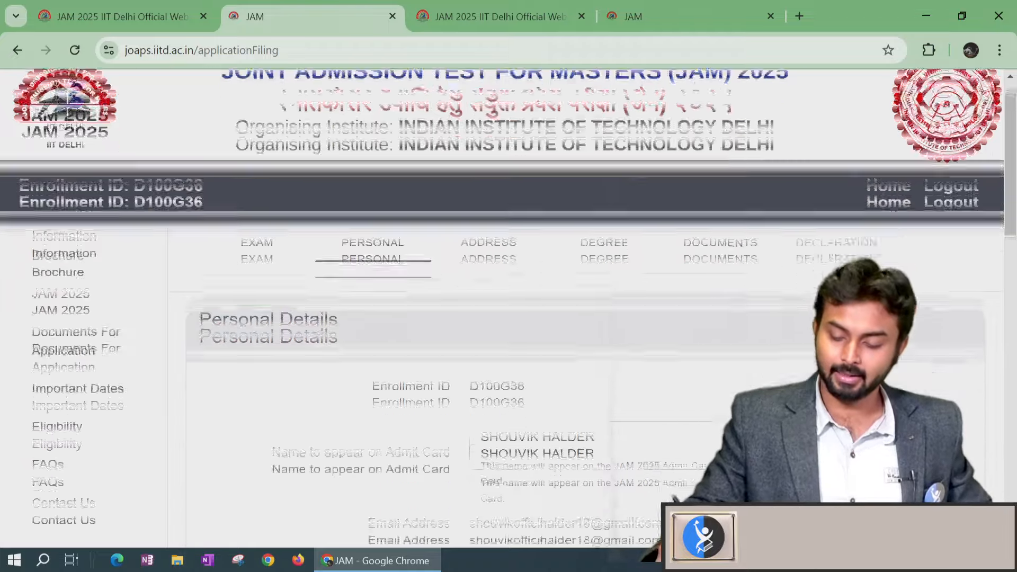
pyautogui.scroll(-6, 756, 320)
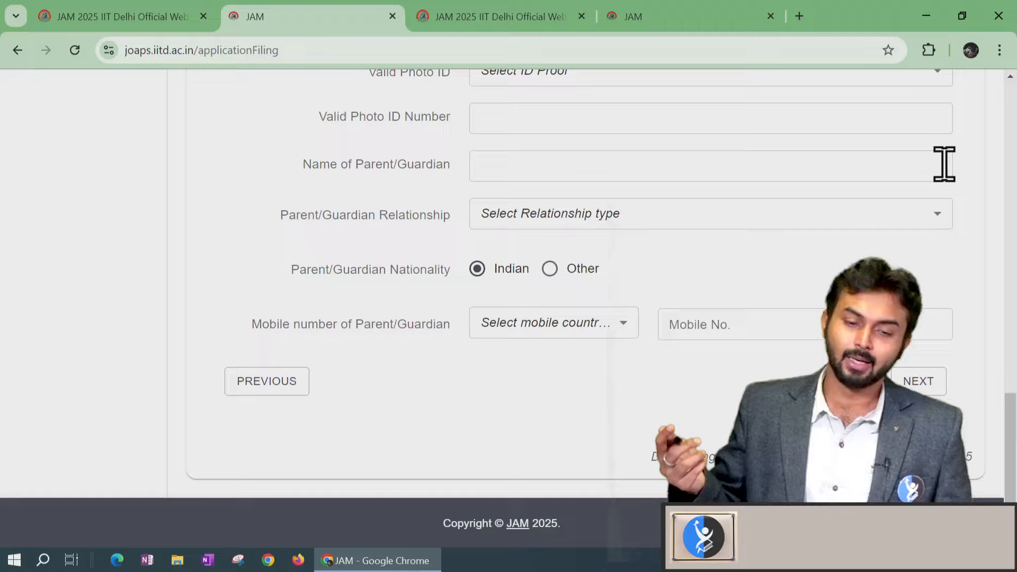
pyautogui.scroll(8, 626, 477)
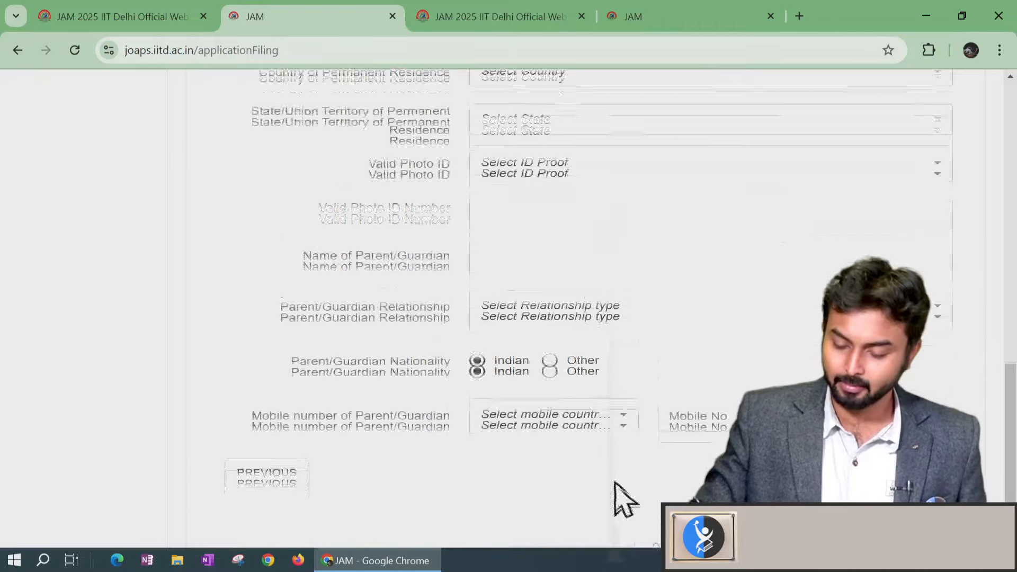
pyautogui.scroll(10, 633, 458)
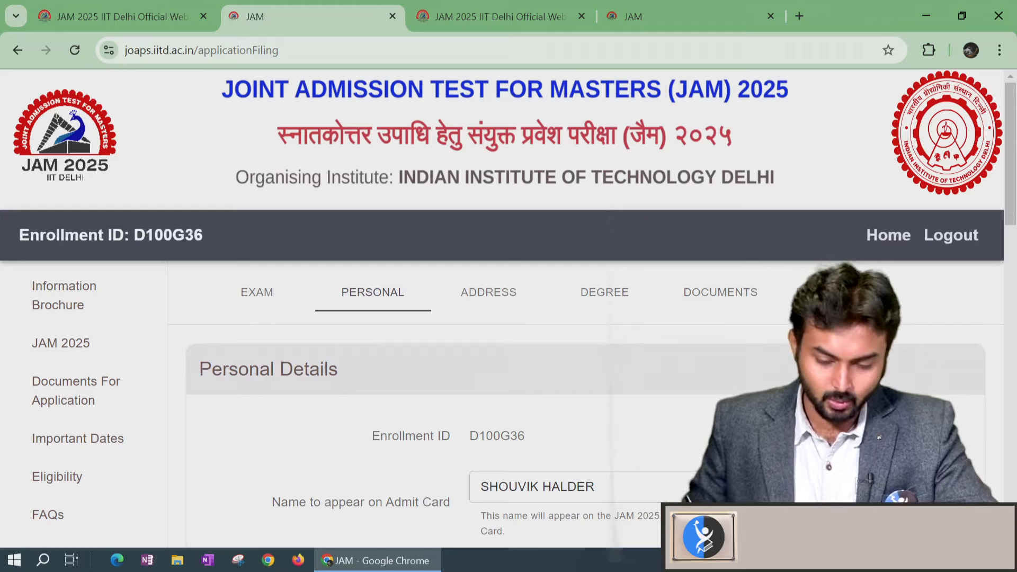
pyautogui.scroll(-1, 509, 304)
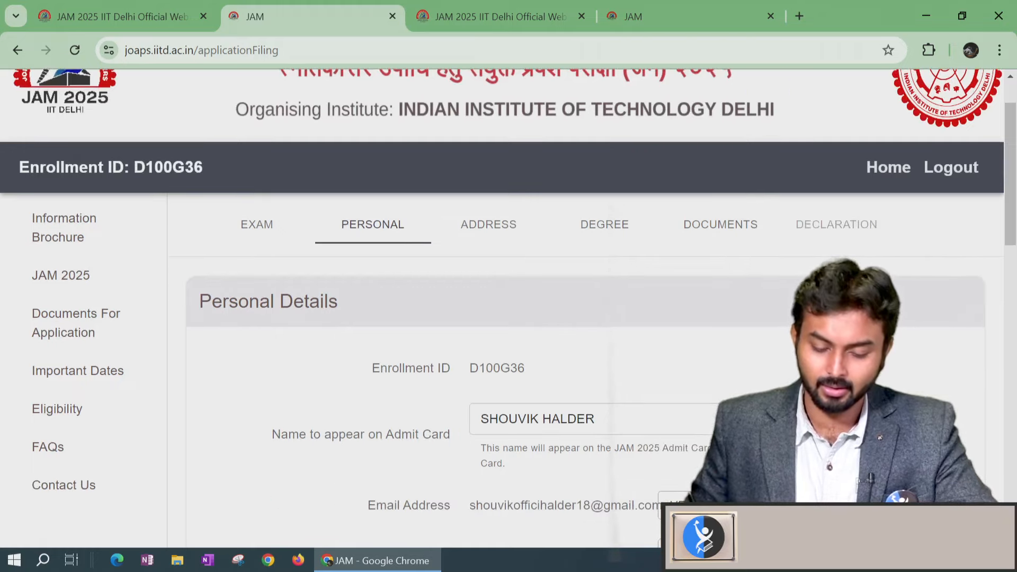